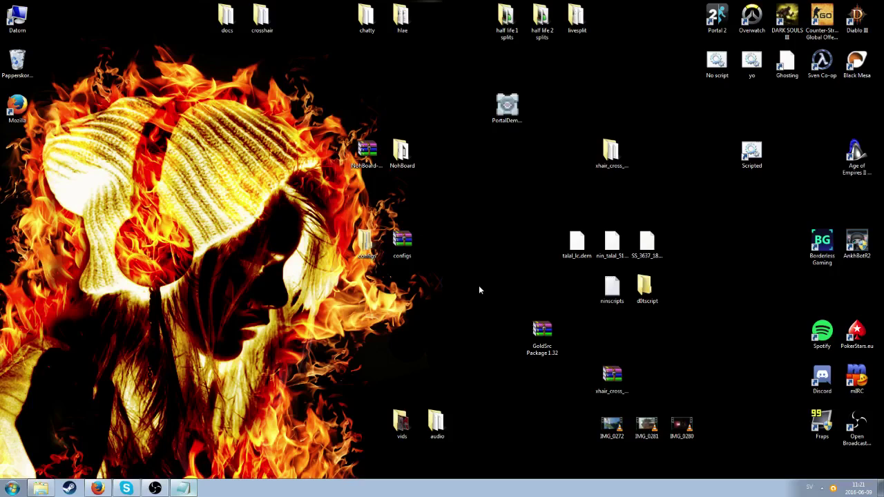
Switch to Firefox and open the Half-Life leaderboard at speedrun.com/hl1.
left_click(98, 488)
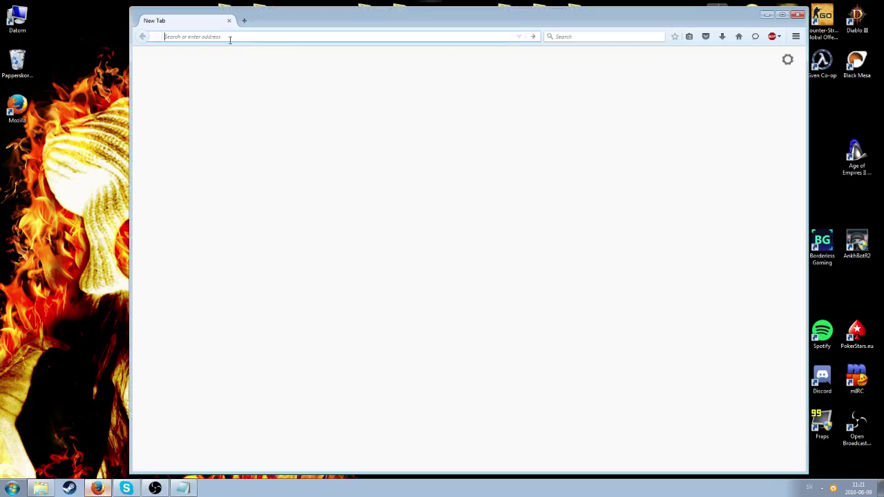
type("speedrun.com/hl1")
key("Return")
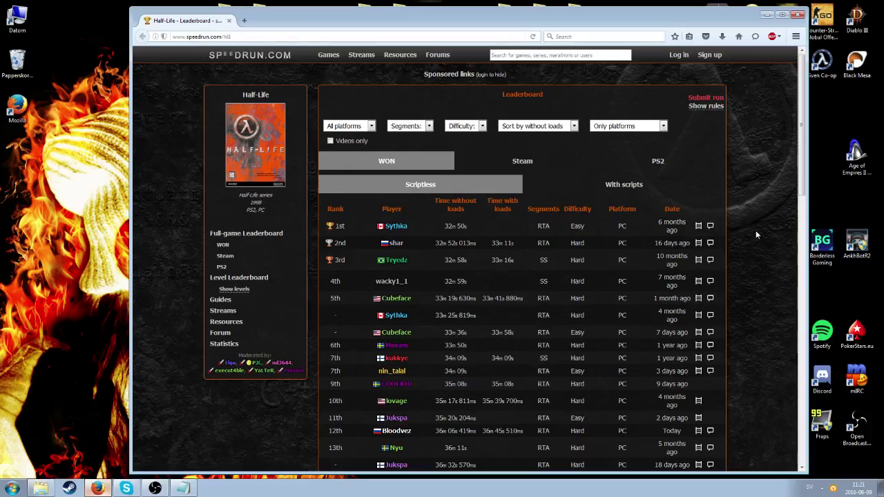
Compare the With scripts and Scriptless categories of the Half-Life WON leaderboard, ending on Scriptless.
mouse_move(802, 142)
left_mouse_down()
mouse_move(808, 442)
mouse_move(812, 163)
mouse_move(761, 197)
mouse_move(810, 301)
mouse_move(808, 142)
left_mouse_up()
left_click(613, 192)
left_click(434, 191)
left_click(610, 187)
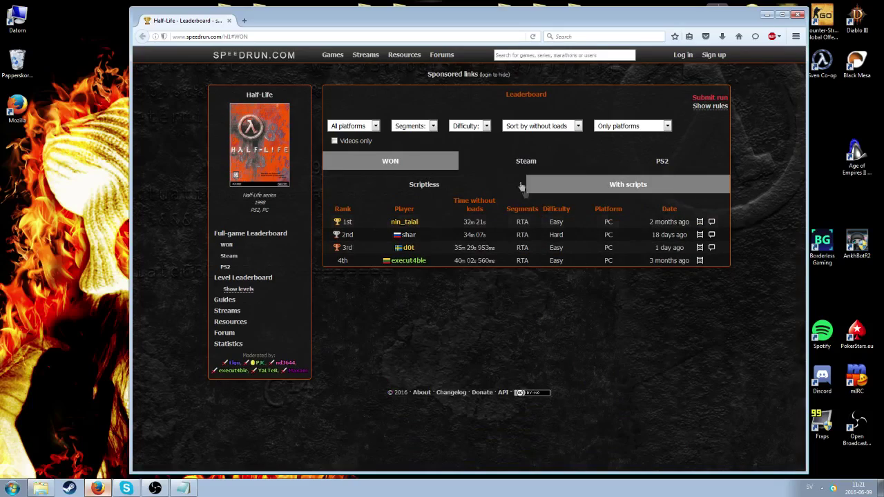
left_click(438, 189)
scroll(553, 255, "down", 3)
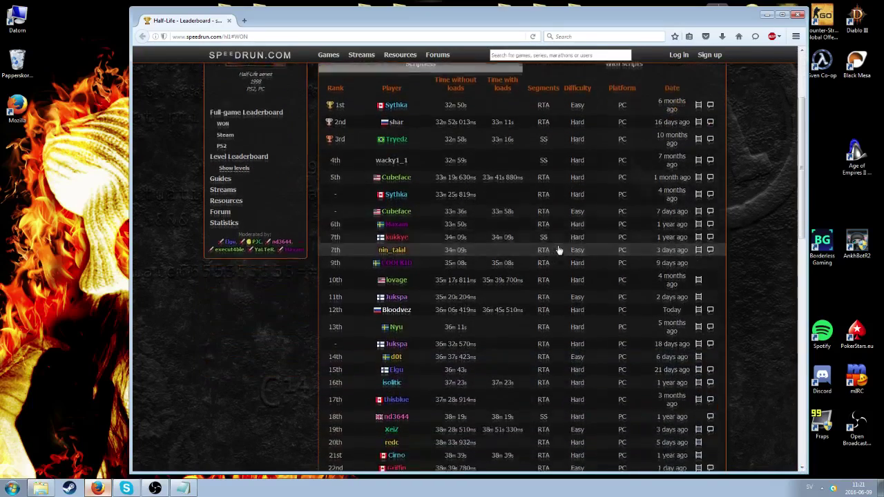
scroll(559, 250, "up", 3)
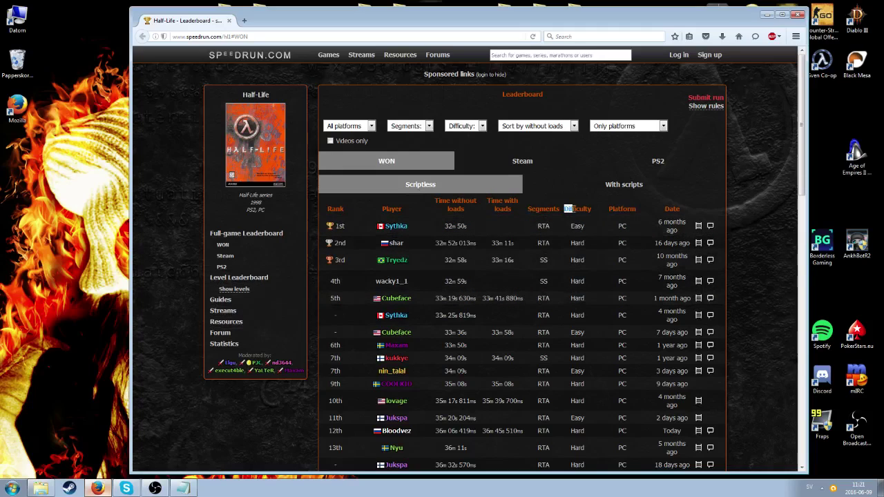
Examine the difficulty column of the Scriptless leaderboard, viewing the 1st place run and returning to the list.
left_click_drag(572, 209, 592, 210)
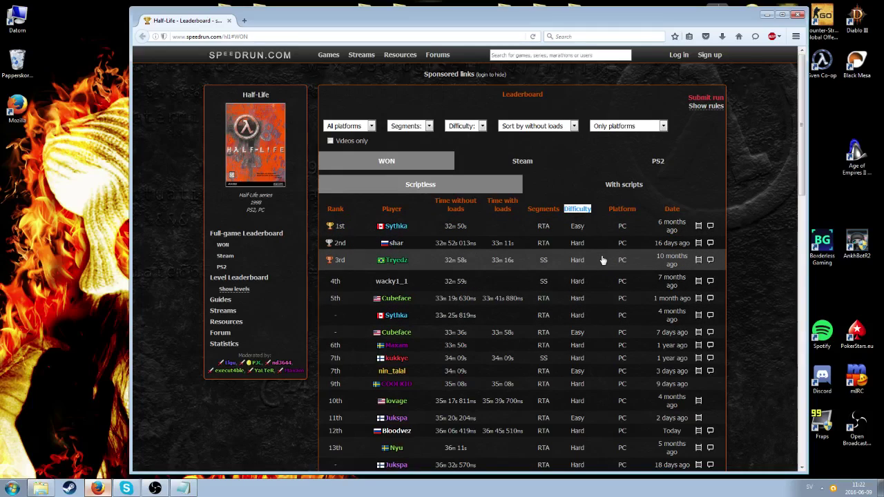
left_click(573, 243)
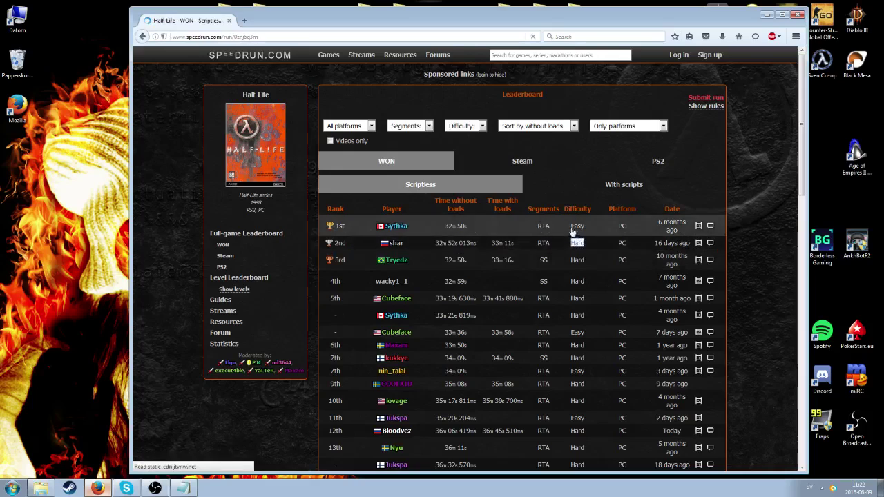
left_click(572, 232)
key("alt+Left")
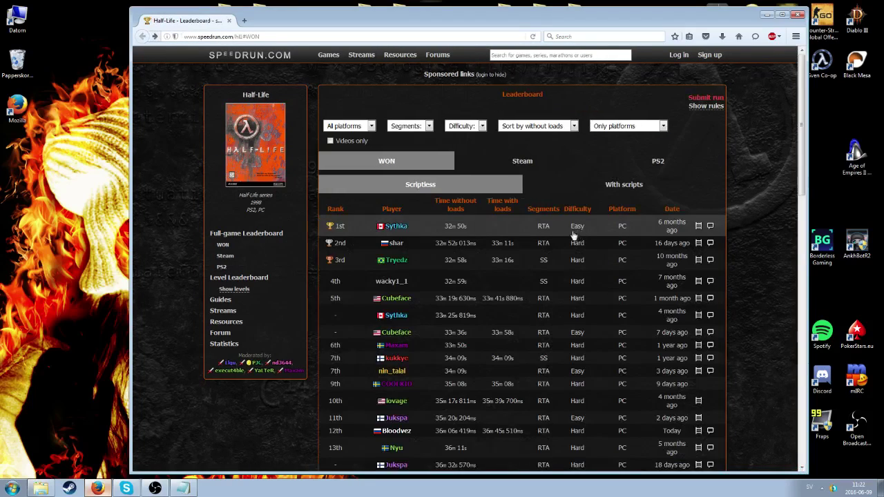
left_click(584, 230)
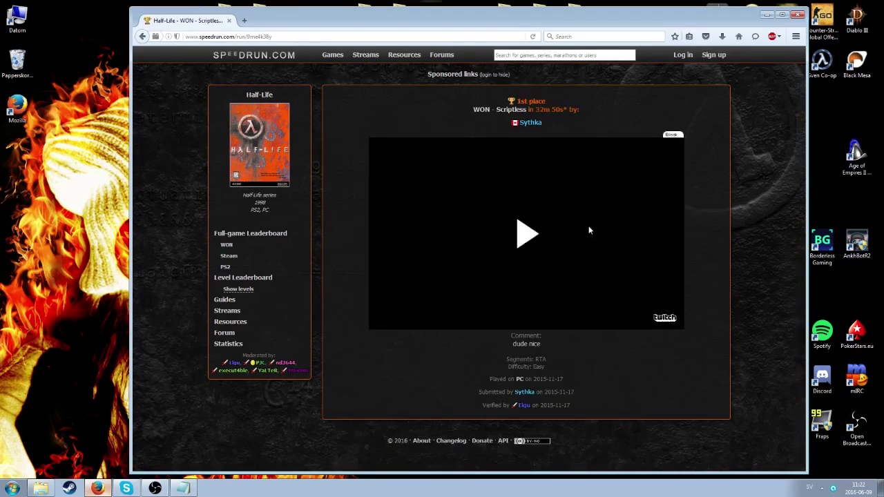
key("alt+Left")
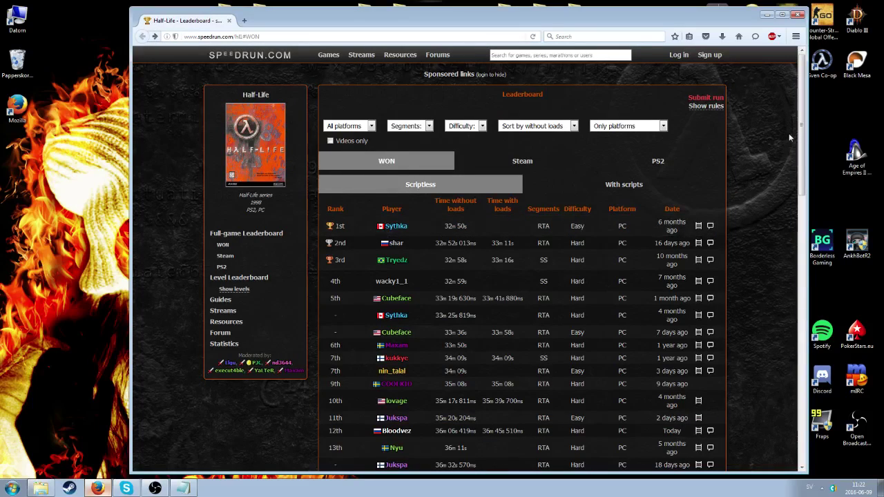
scroll(801, 152, "down", 1)
scroll(803, 154, "up", 1)
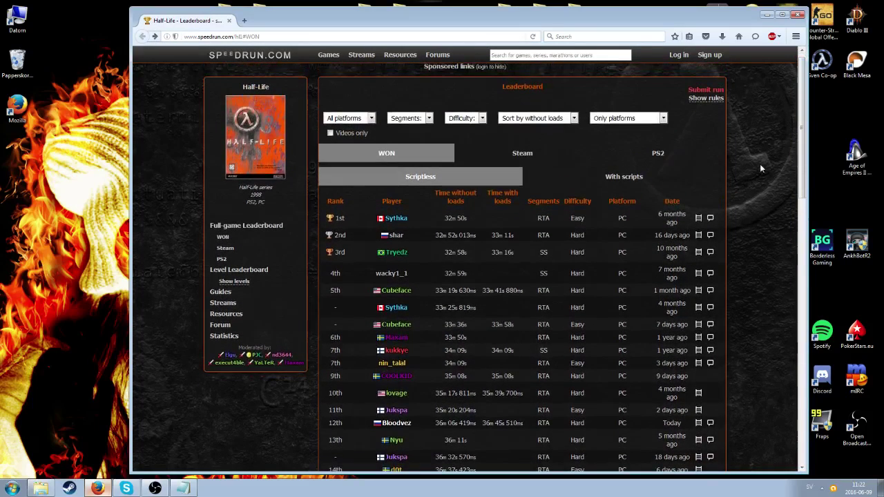
Open the GoldSrc Package thread from the Half-Life resources and read the note about owning the games on Steam.
left_click(227, 314)
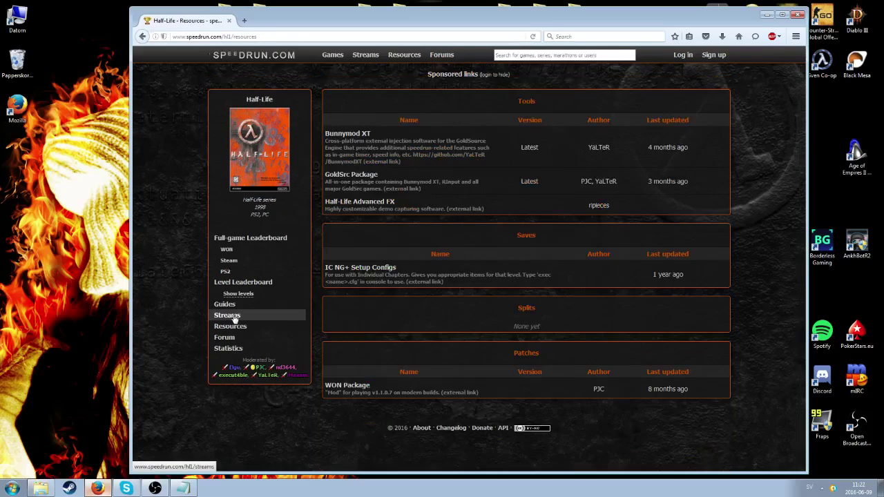
left_click(352, 178)
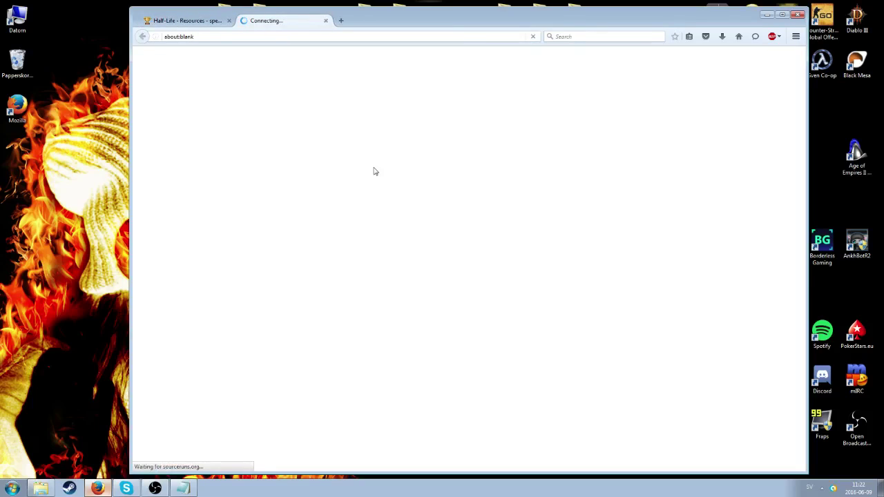
scroll(339, 257, "down", 5)
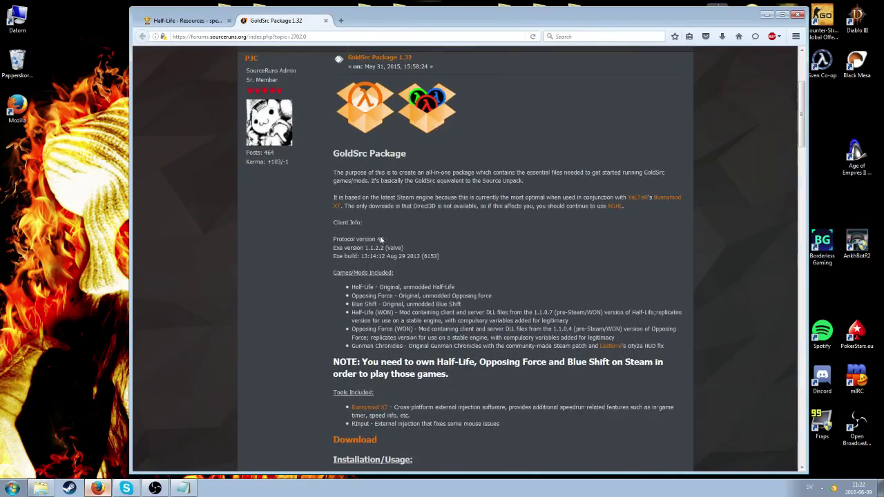
left_click_drag(333, 257, 437, 257)
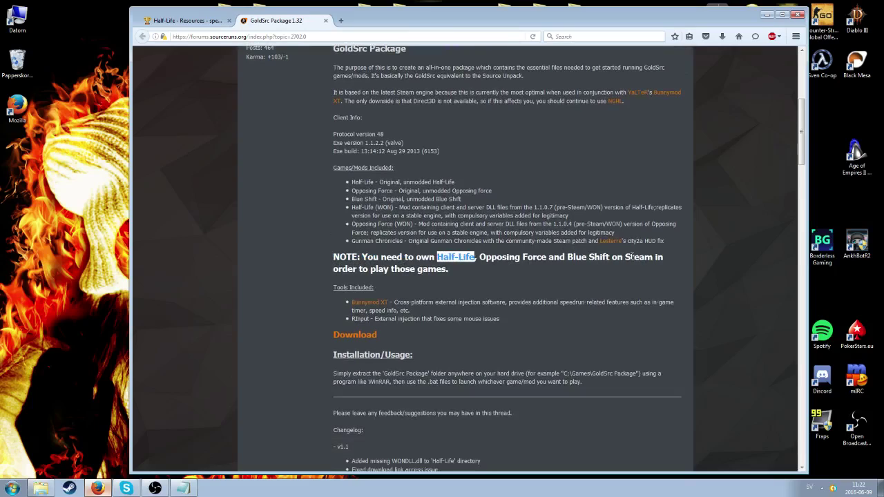
double_click(632, 257)
left_click(306, 277)
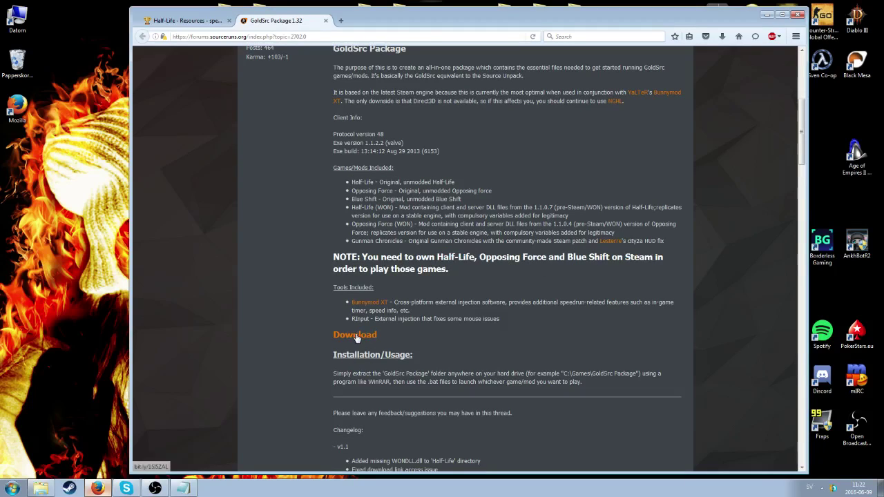
View the GoldSrc Package 1.32 download page, then close it with the package thread and minimize the browser.
left_click(356, 337)
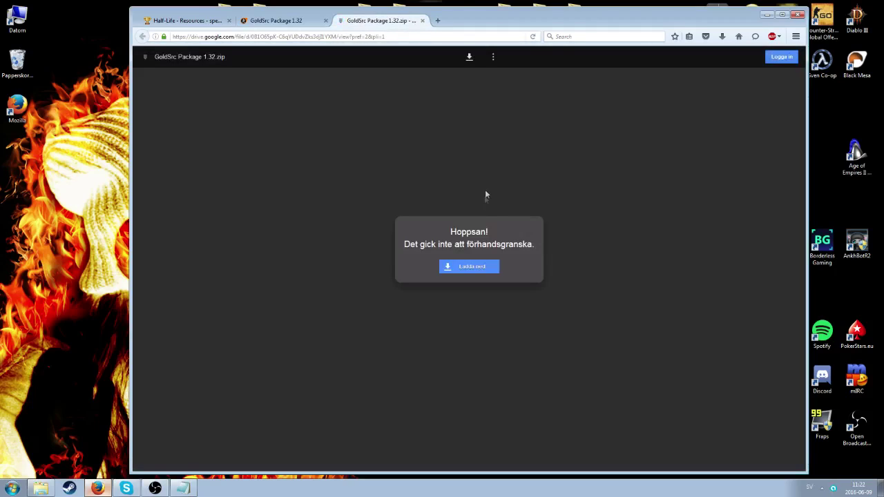
left_click(422, 20)
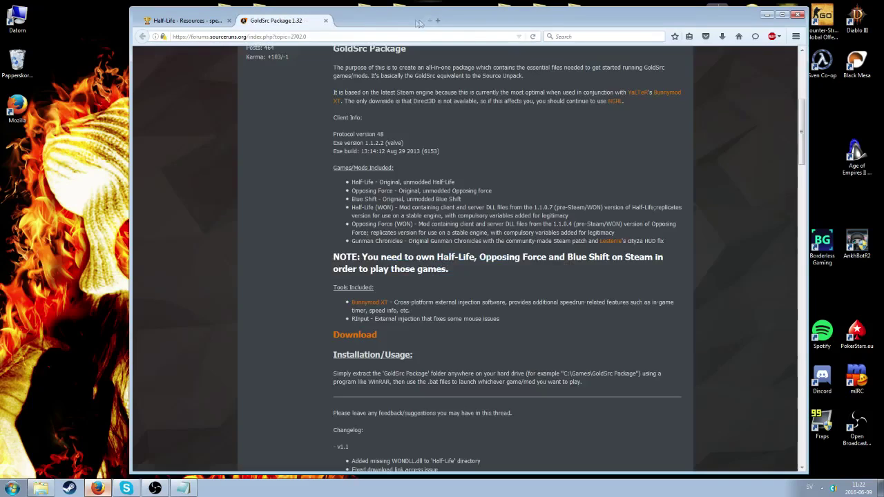
left_click(326, 20)
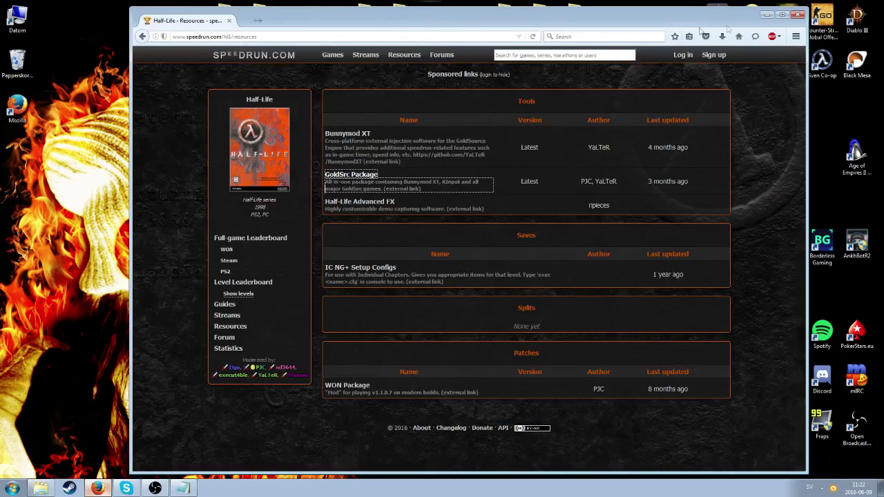
left_click(766, 14)
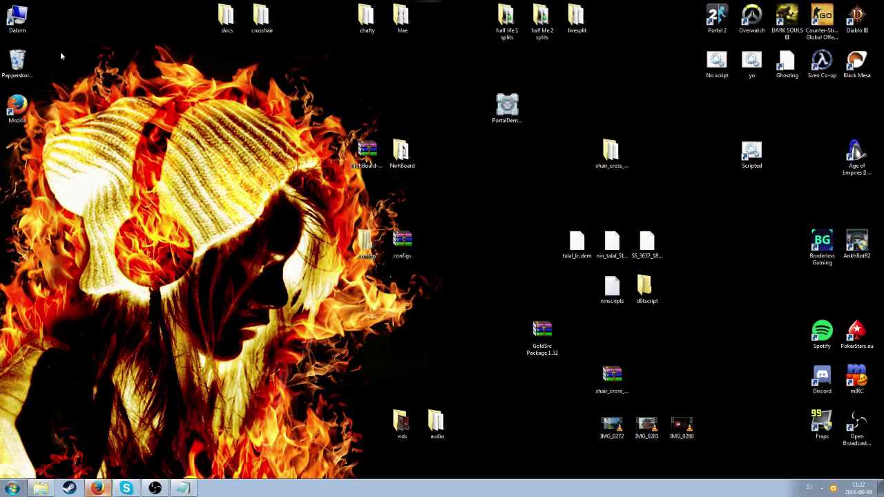
Open the SPEL (D:) drive in Windows Explorer.
double_click(17, 19)
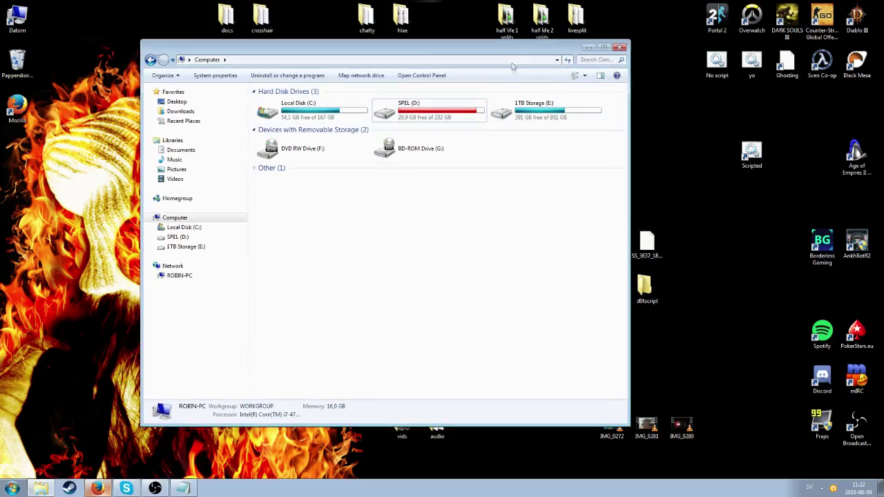
left_click_drag(513, 67, 407, 67)
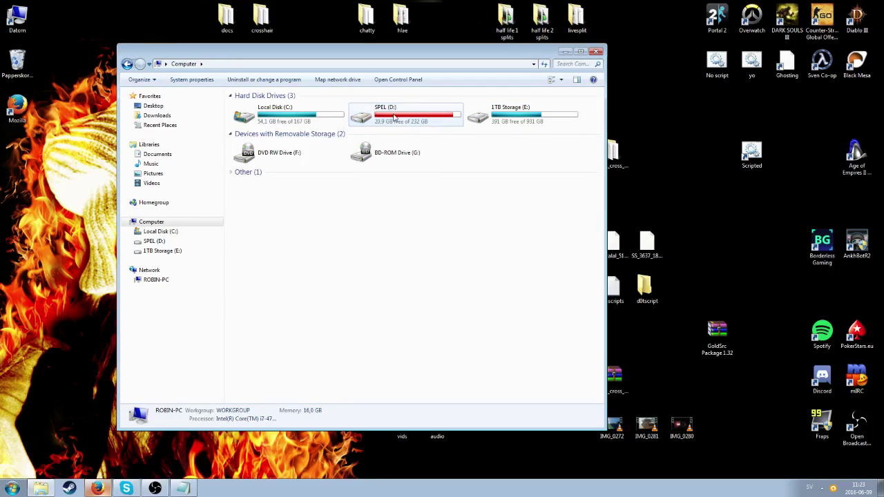
left_click_drag(395, 118, 396, 118)
double_click(393, 117)
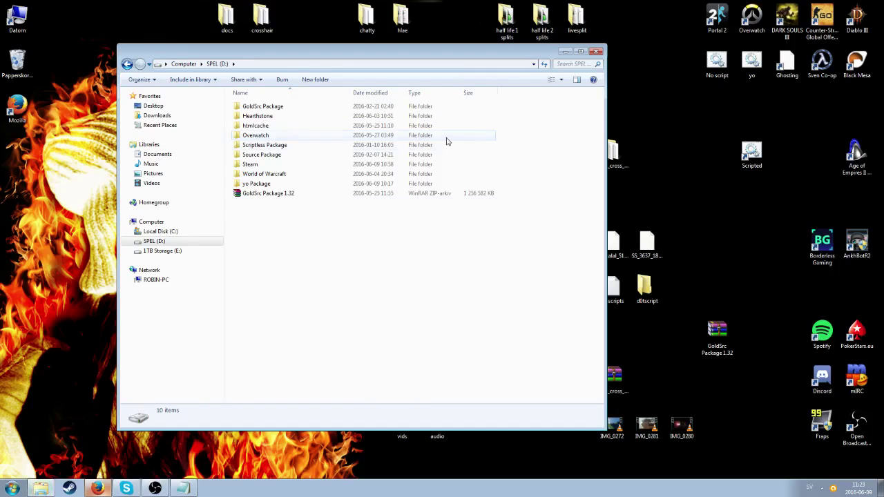
right_click(266, 195)
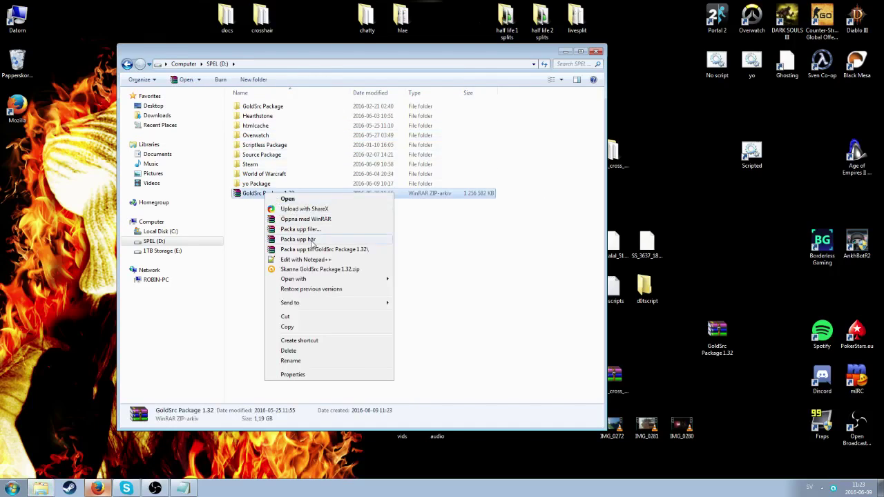
left_click(284, 205)
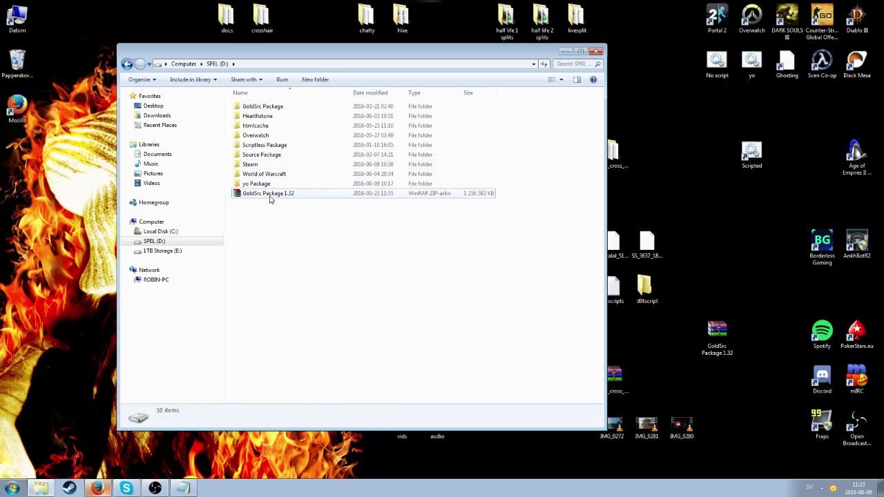
left_click(270, 197)
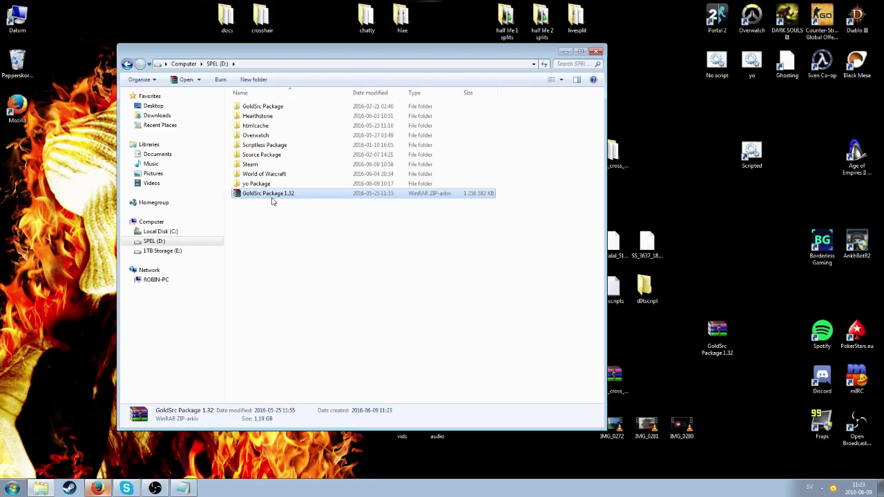
key("Up")
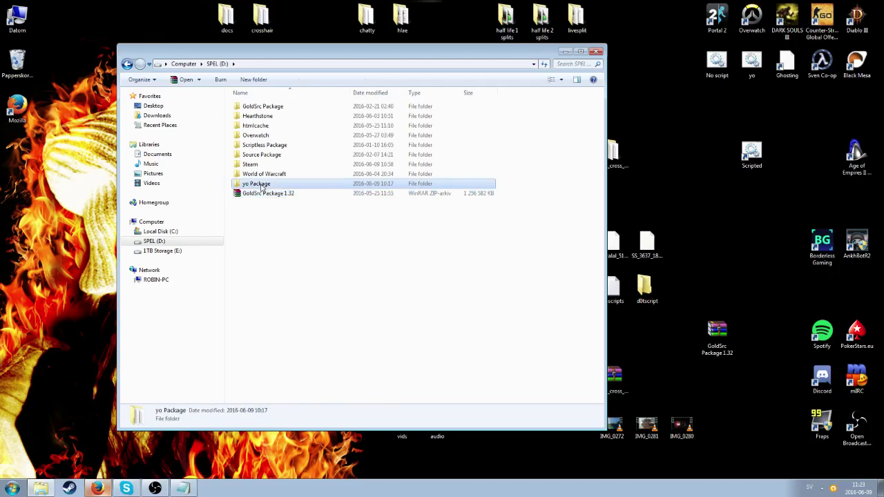
key("Down")
Rename the GoldSrc Package folder on the D: drive to Scripted Package.
left_click(262, 108)
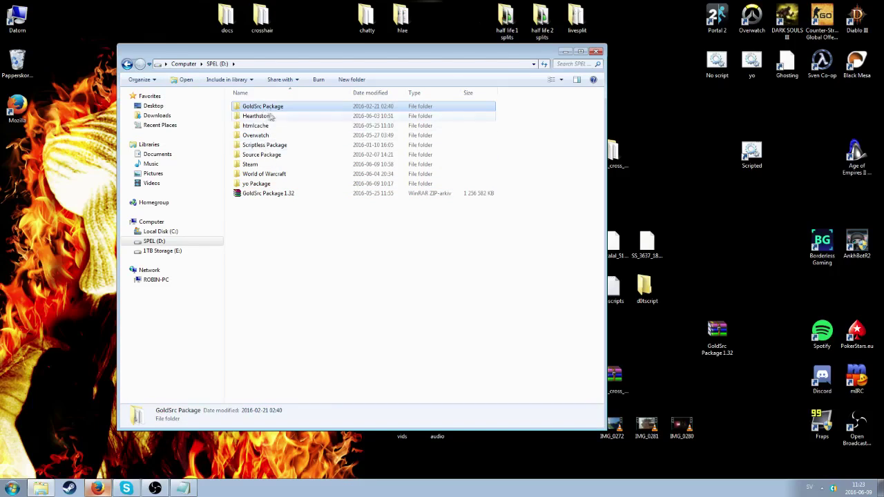
left_click(273, 116)
left_click(261, 110)
right_click(262, 109)
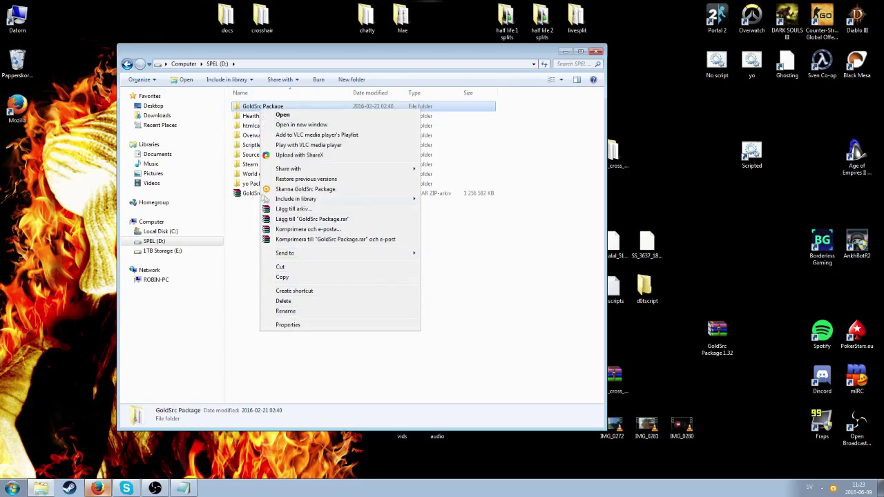
left_click(246, 219)
left_click(274, 109)
right_click(274, 109)
left_click(323, 304)
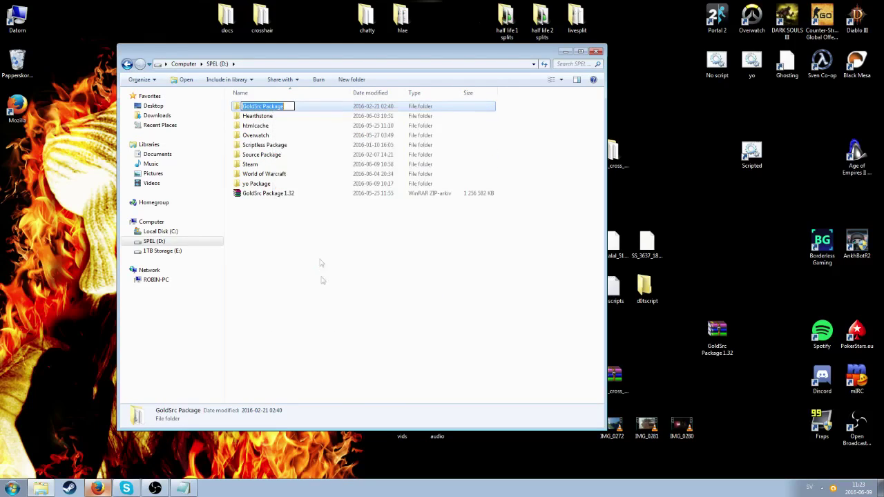
left_click_drag(250, 106, 264, 106)
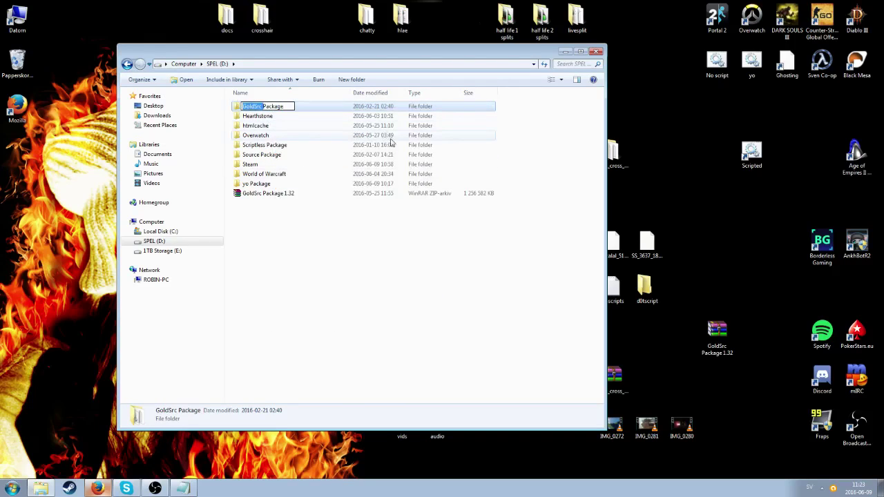
type("Scripted")
key("Return")
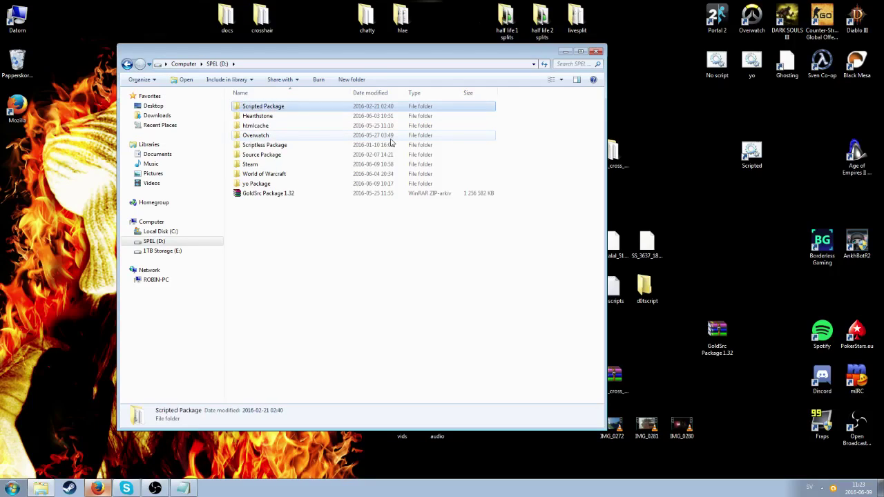
Open the Half-Life (WON) batch file in the Scripted Package folder for editing in Notepad and select its launch command.
double_click(269, 108)
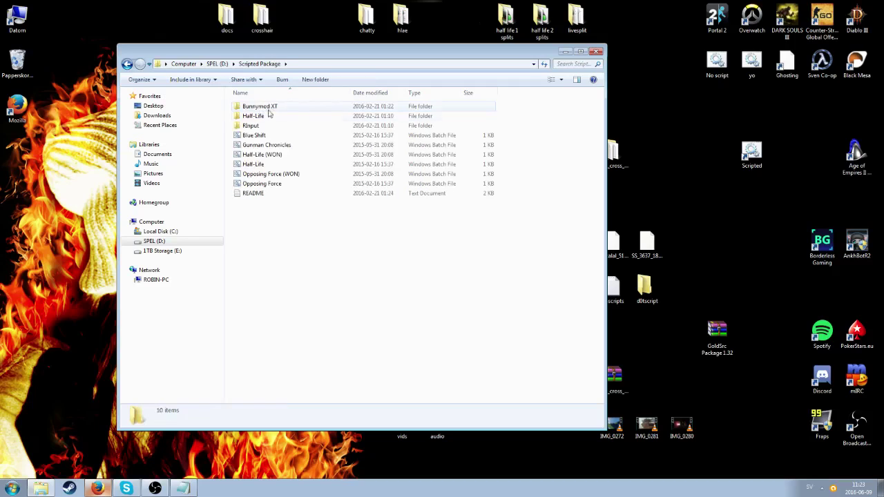
right_click(286, 157)
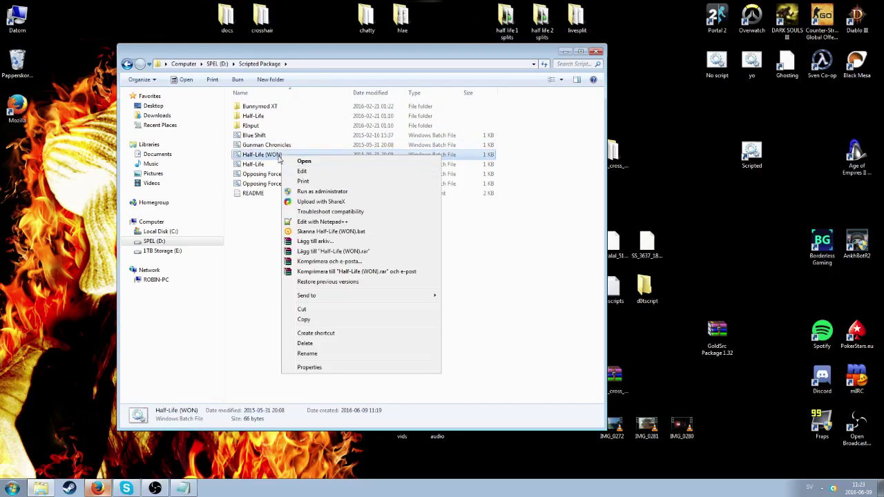
left_click(304, 161)
left_click(460, 252)
left_click_drag(385, 104, 204, 116)
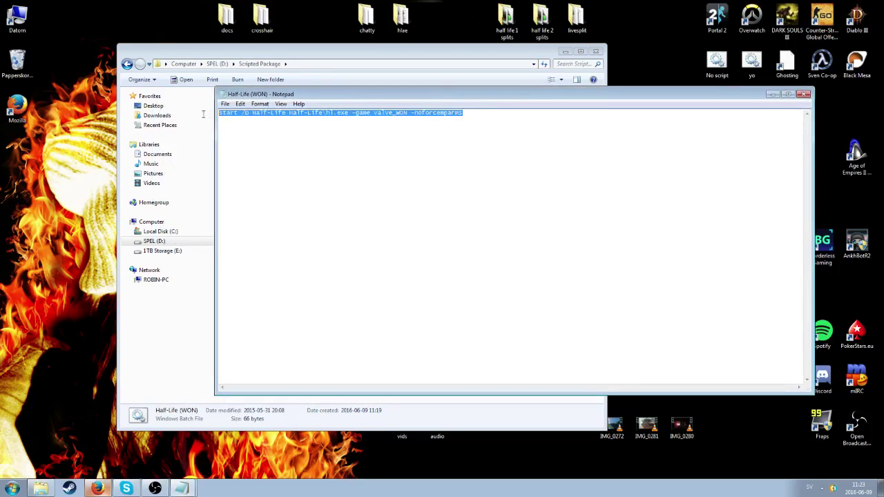
Replace the original launch command with the copied Bunnymod XT Injector.exe and RInput.exe launch lines.
key("ctrl+x")
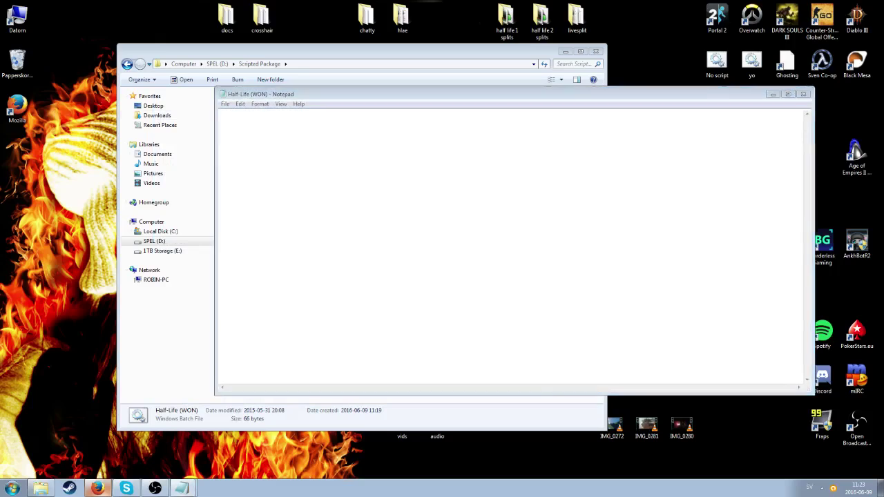
left_click(302, 146)
key("ctrl+v")
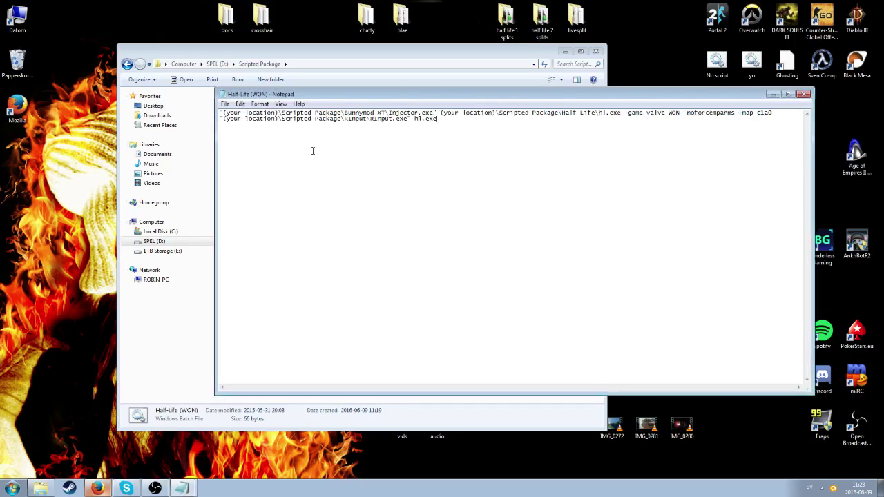
Replace all three "(your location)" placeholders in the batch commands with D:, saving the changes and closing the file.
left_click_drag(279, 113, 222, 113)
left_click(224, 113)
left_click_drag(225, 112, 250, 113)
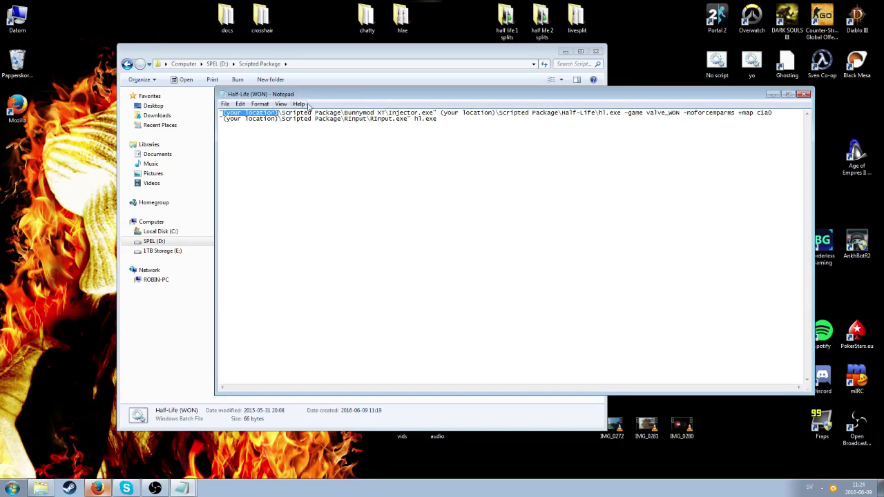
left_click_drag(316, 93, 168, 103)
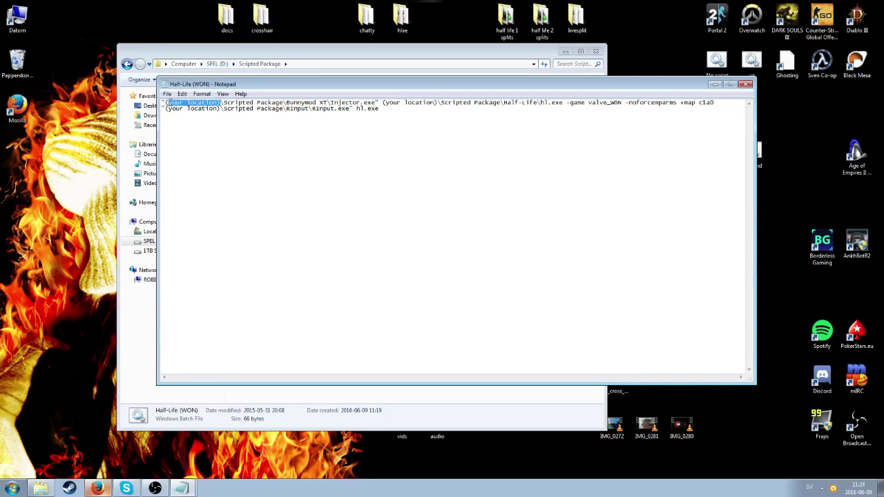
type("D:")
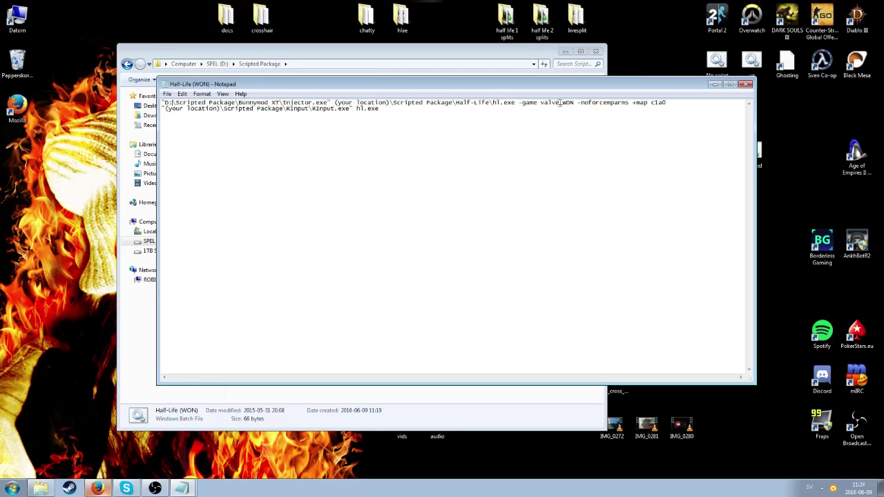
left_click_drag(335, 102, 385, 102)
type("D:")
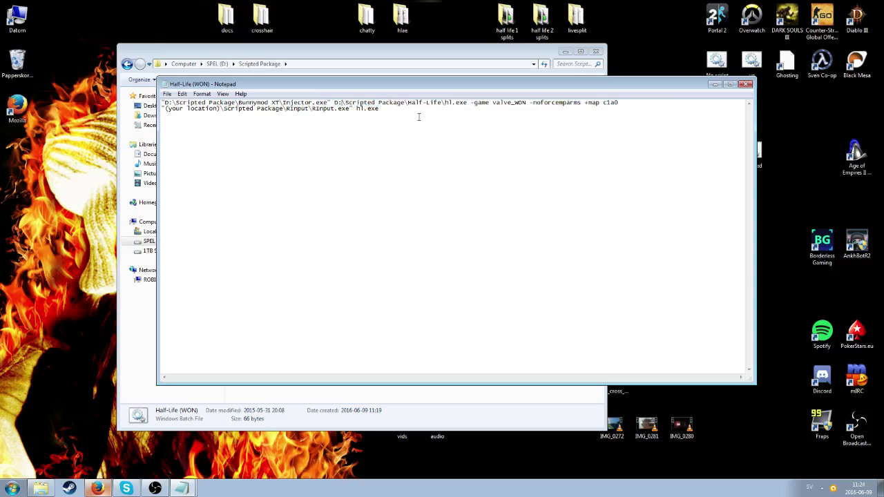
left_click_drag(166, 109, 212, 111)
type("D:")
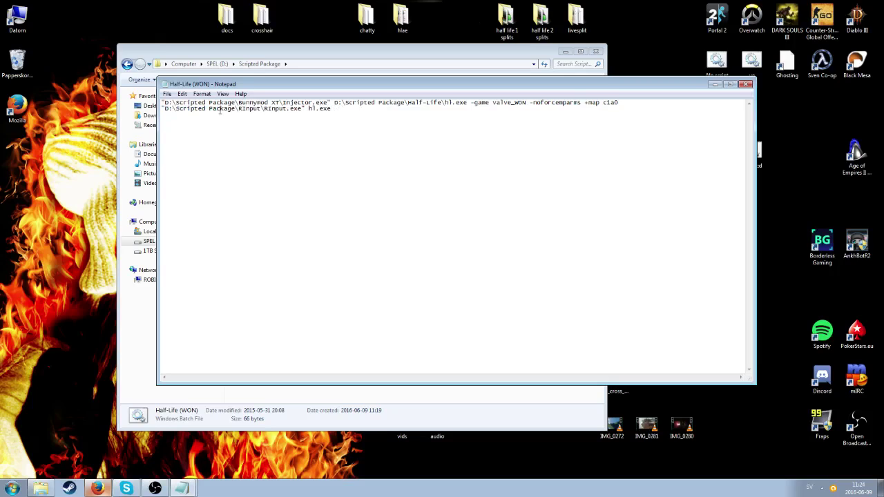
left_click(746, 85)
left_click(420, 251)
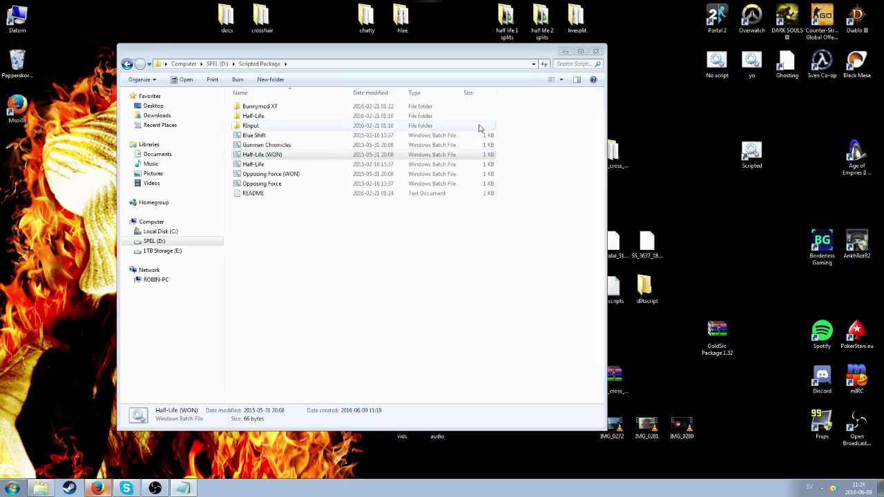
Create a shortcut to the Half-Life (WON) batch file and place a copy of it on the desktop.
right_click(274, 158)
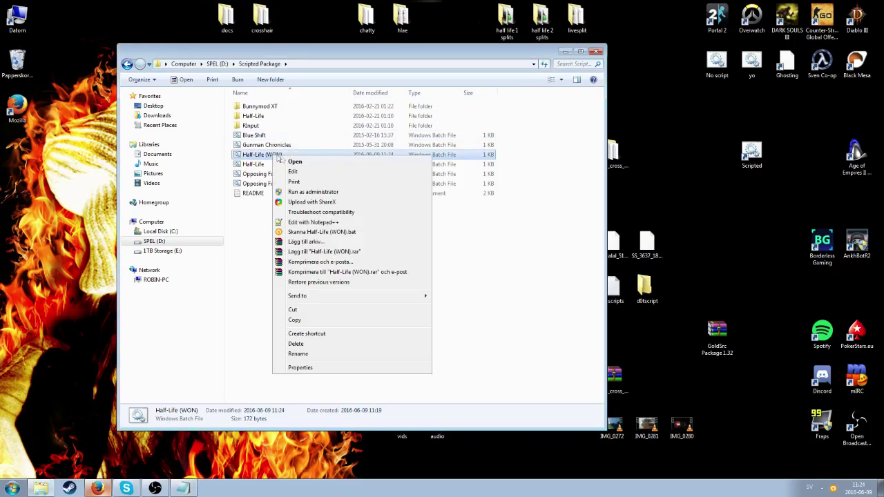
left_click(306, 334)
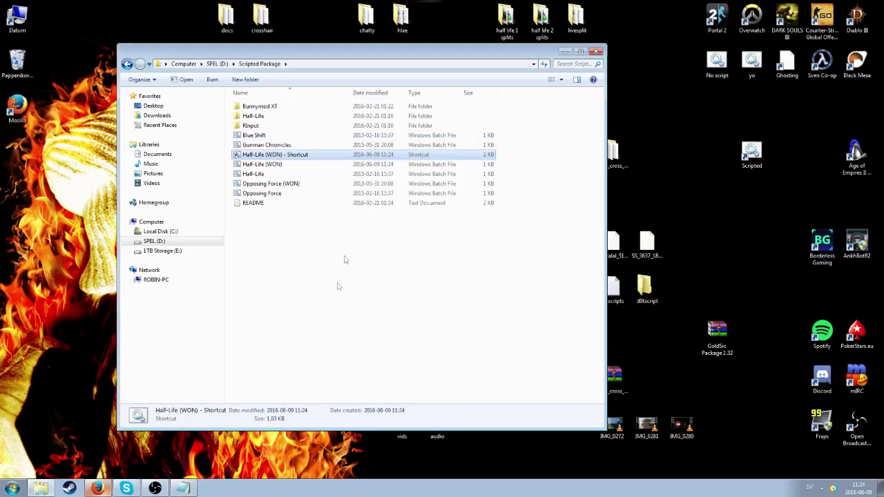
left_click_drag(784, 148, 786, 145)
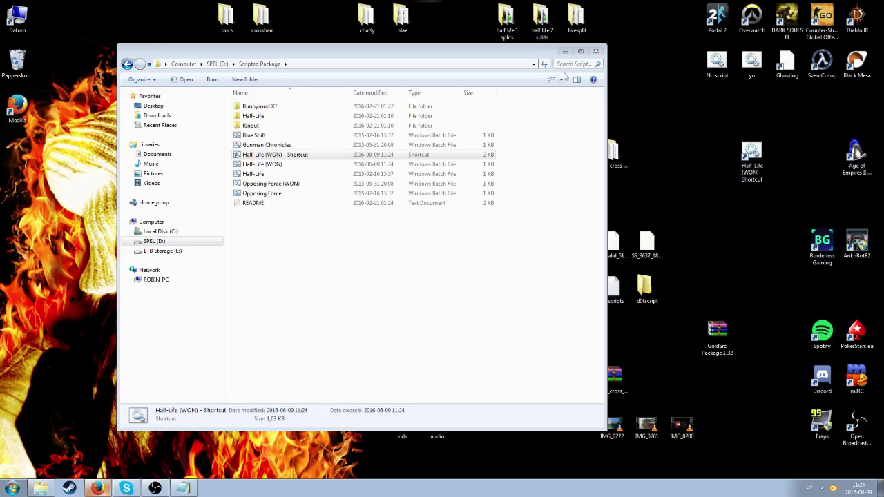
Move the new desktop shortcut up beneath the yo shortcut and rename it Scripted.
right_click(752, 150)
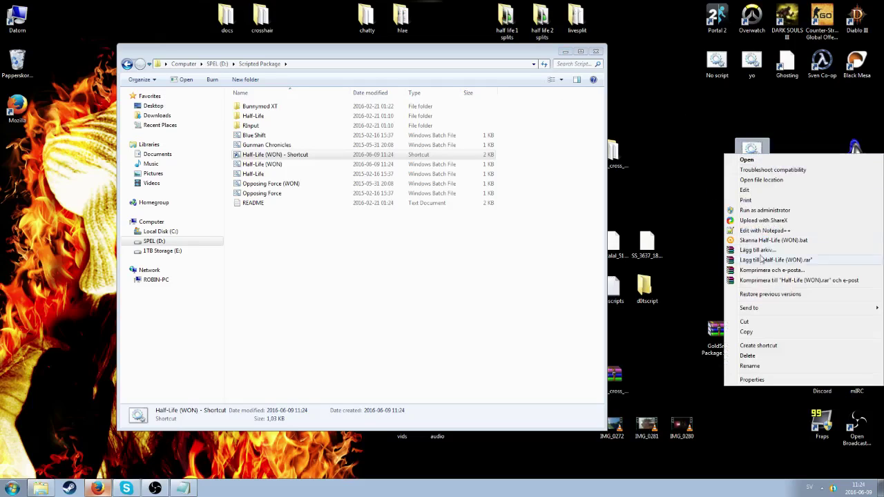
left_click_drag(751, 150, 748, 133)
right_click(750, 115)
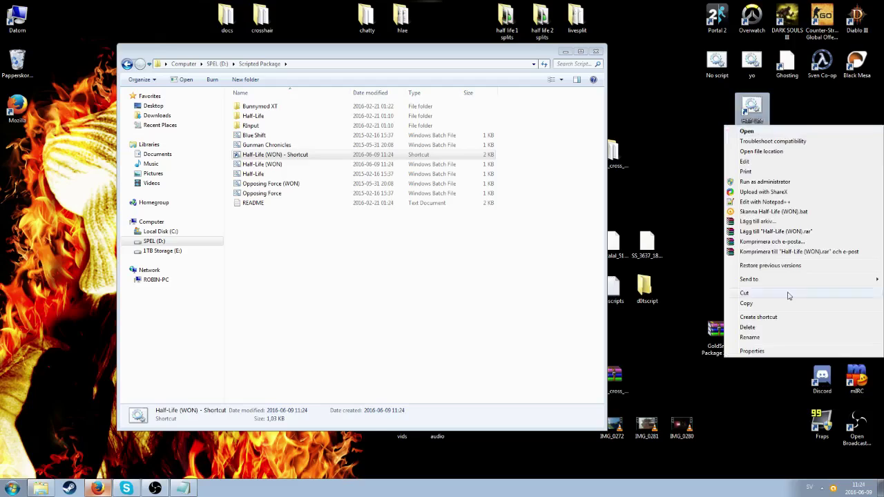
left_click(770, 339)
type("Scripted")
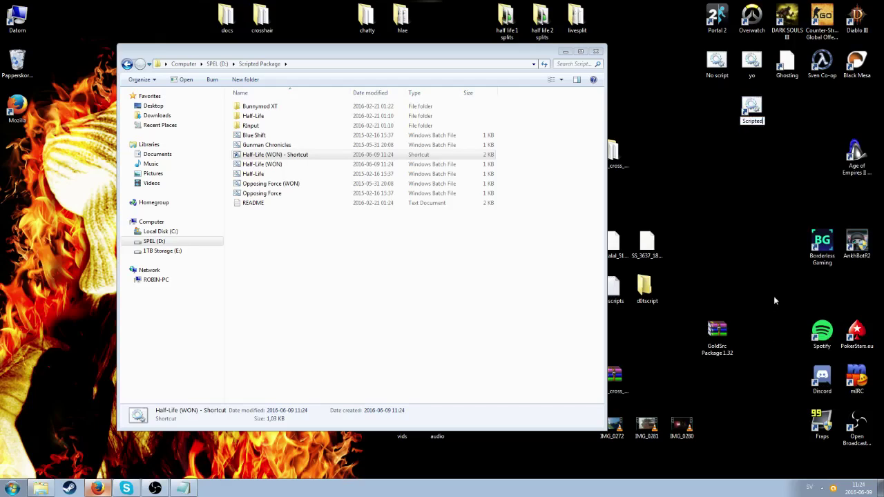
key("Return")
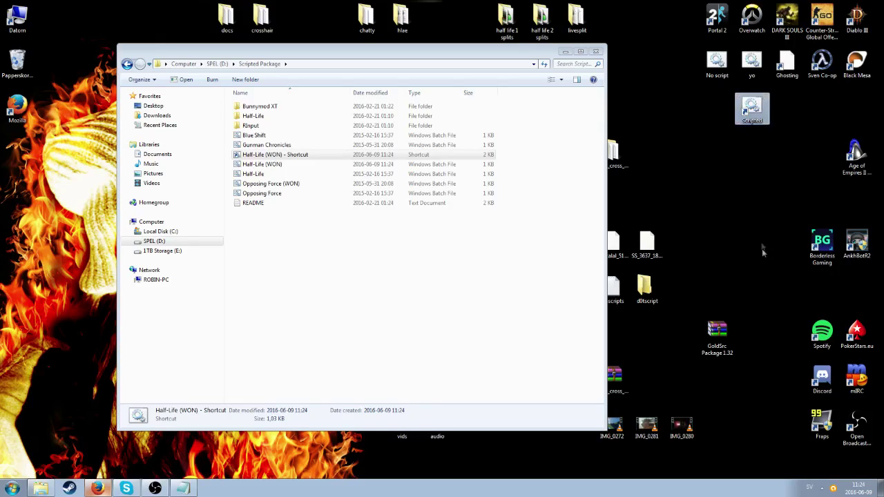
left_click(766, 190)
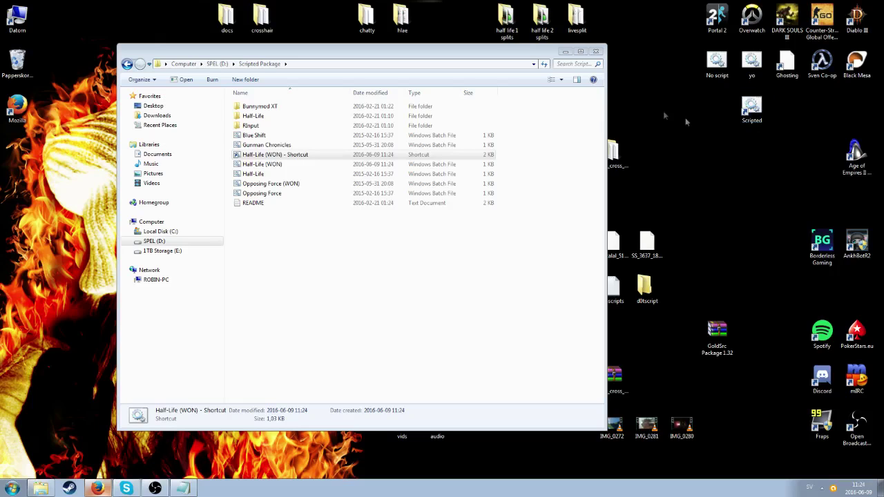
Return to the SPEL (D:) drive and move the Explorer window to uncover more of the desktop.
left_click(529, 146)
key("BackSpace")
left_click_drag(450, 57, 398, 43)
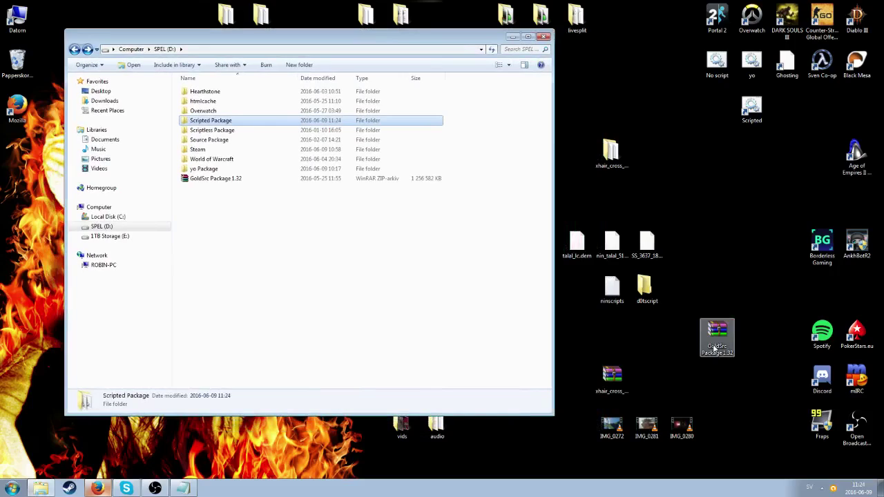
left_click(605, 333)
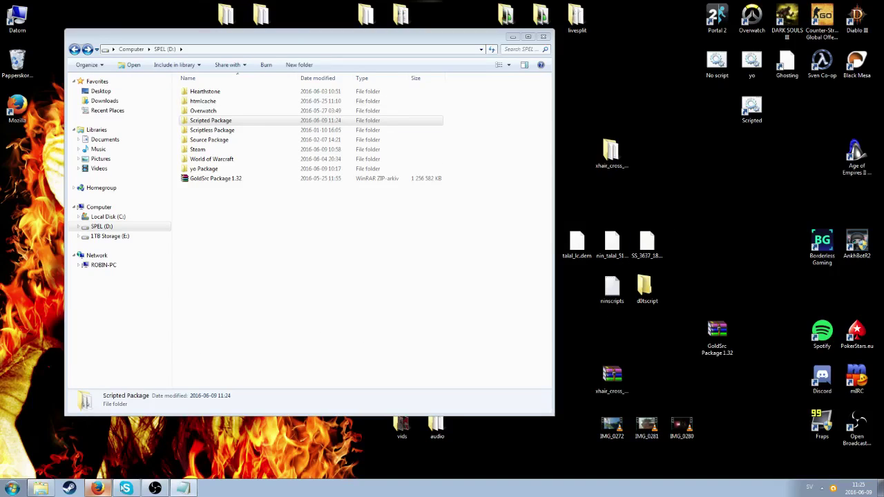
left_click(97, 488)
left_click(245, 20)
key("ctrl+v")
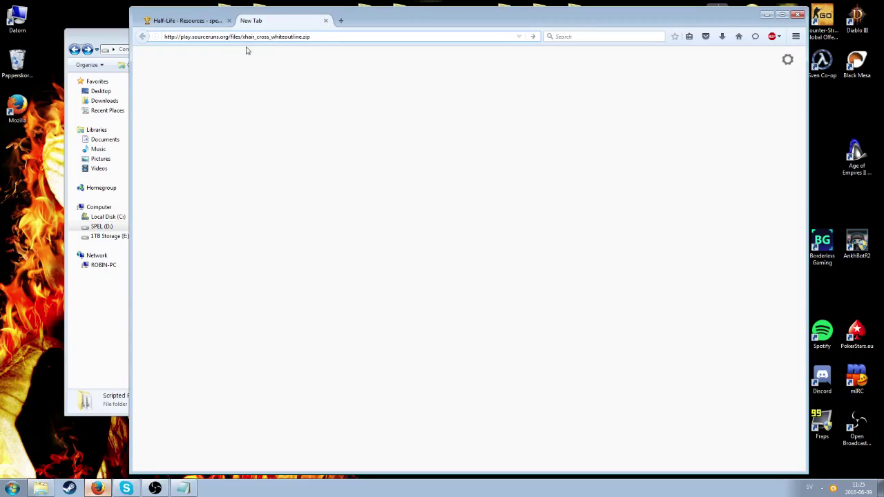
left_click(308, 35)
left_click(338, 49)
left_click(338, 38)
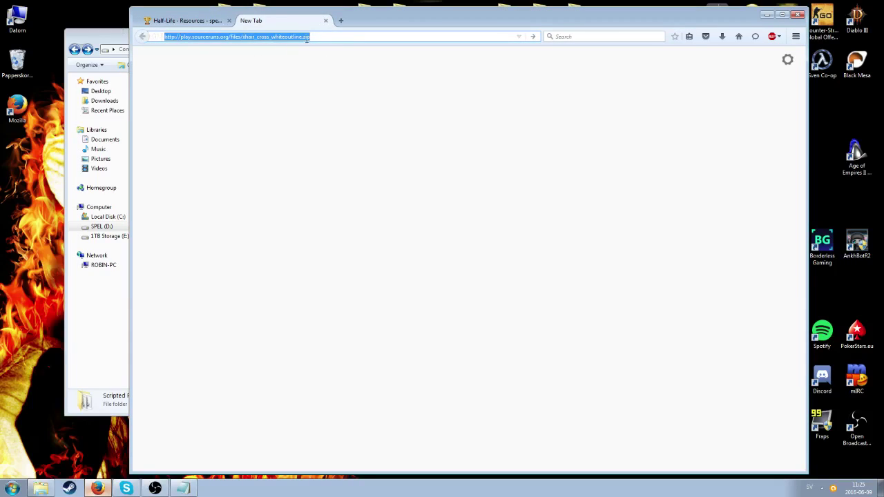
left_click(338, 38)
key("Return")
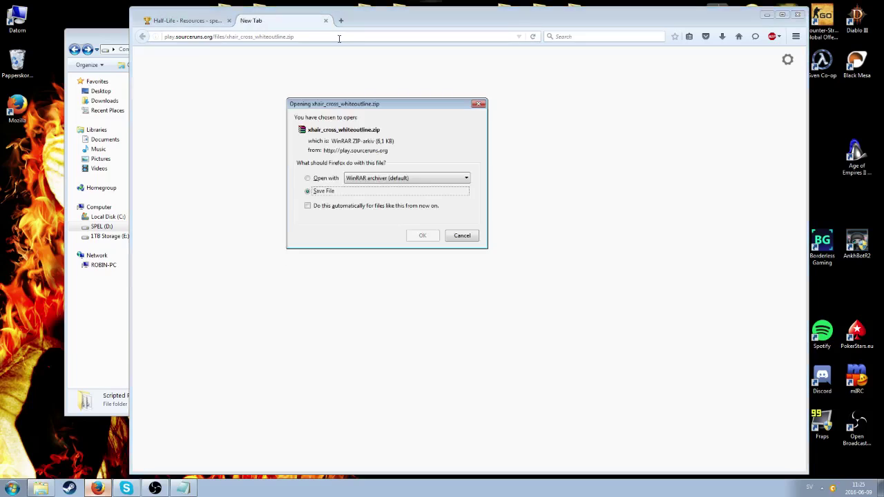
Cancel the xhair_cross_whiteoutline.zip download, close its tab and minimize the browser.
left_click(352, 190)
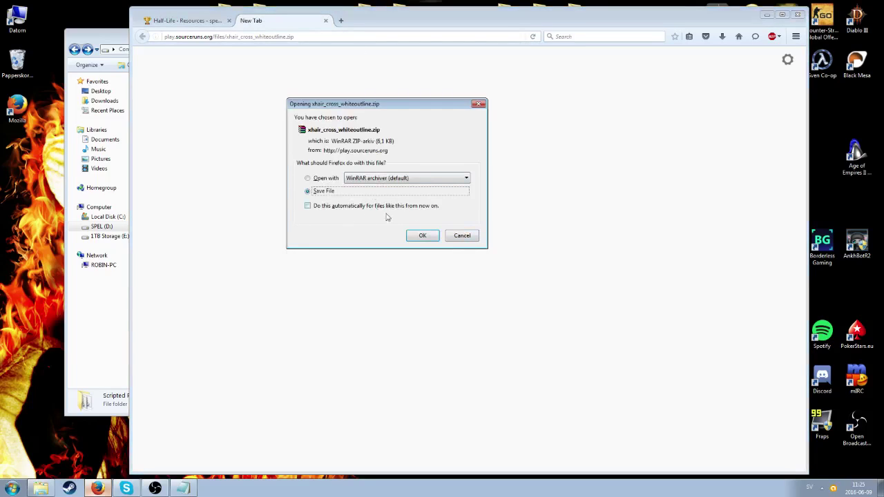
left_click(461, 235)
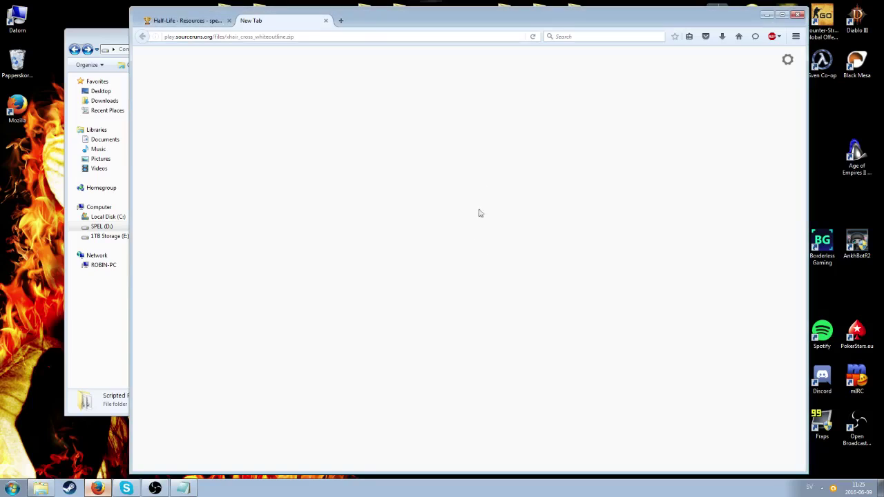
left_click(326, 20)
left_click(768, 16)
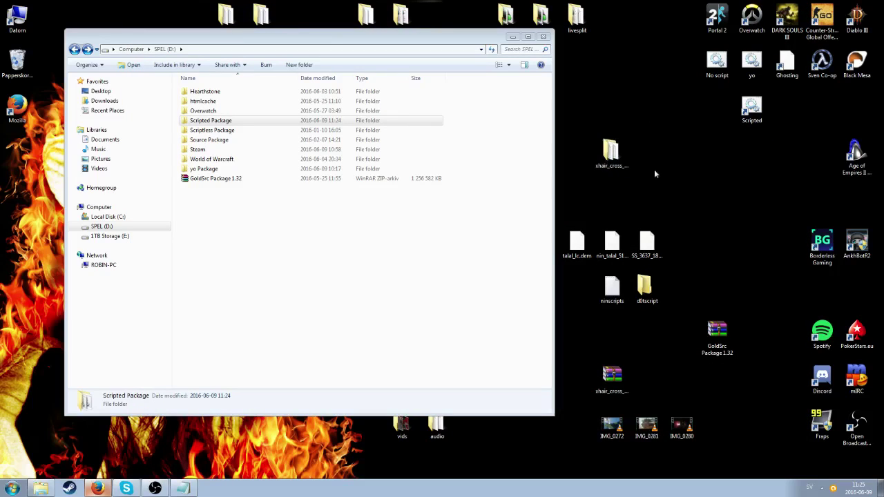
Rearrange the xhair_cross_whiteoutline archive and its extracted folder near each other on the desktop.
key("Left")
key("Left")
left_click_drag(612, 379, 656, 161)
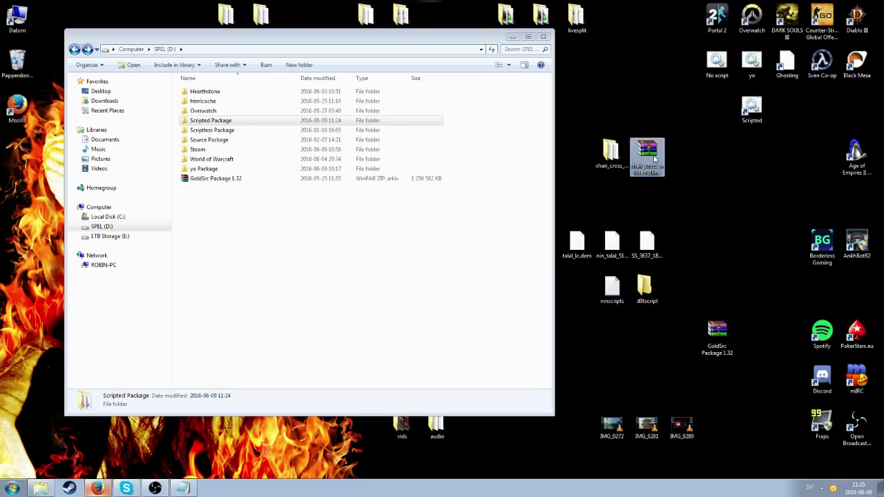
right_click(655, 157)
key("Escape")
left_click_drag(619, 145, 619, 101)
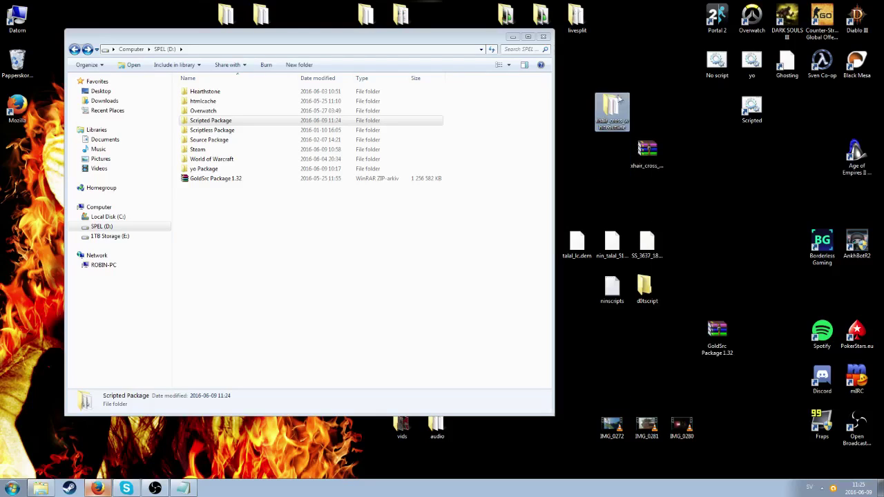
Open the xhair_cross_whiteoutline folder and arrange its window beside the SPEL (D:) window.
right_click(612, 115)
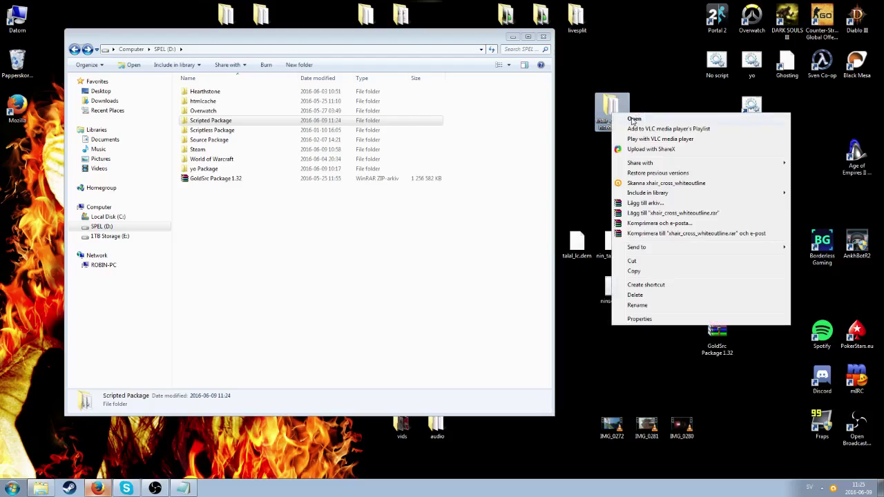
left_click(634, 120)
left_click_drag(337, 36, 261, 42)
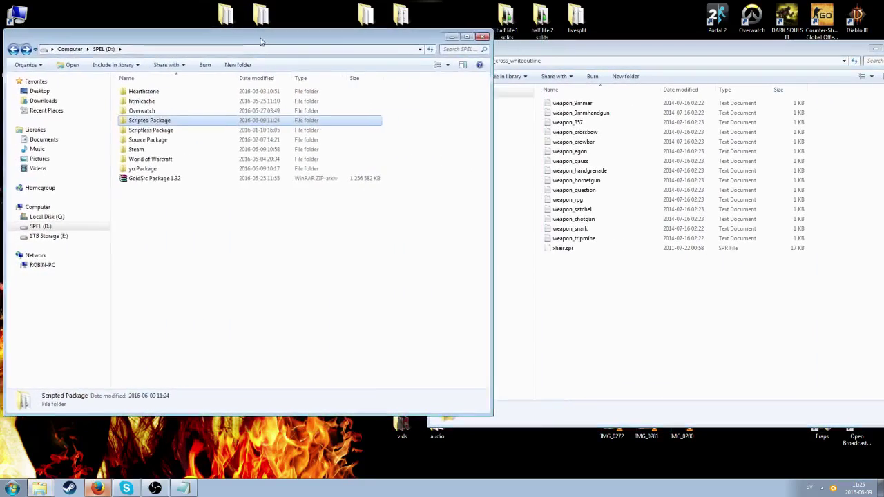
left_click_drag(585, 49, 557, 31)
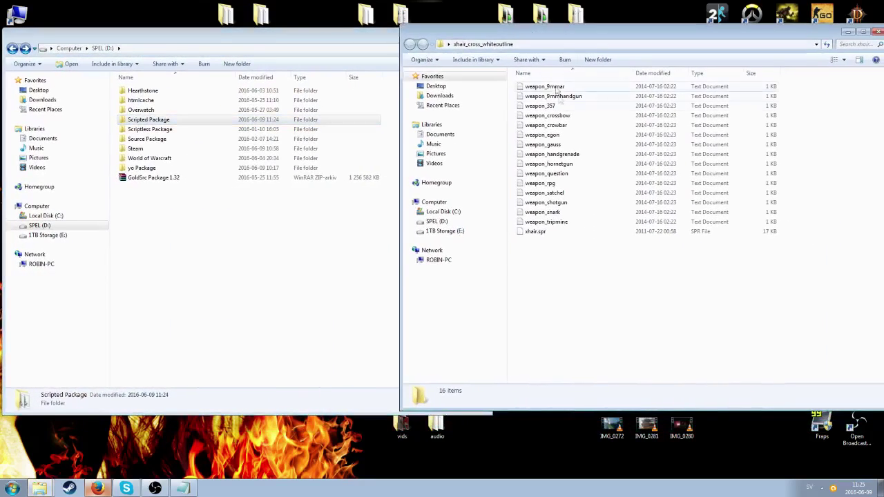
Copy xhair.spr, weapon_tripmine and weapon_handgrenade from the xhair_cross_whiteoutline folder.
left_click(544, 235)
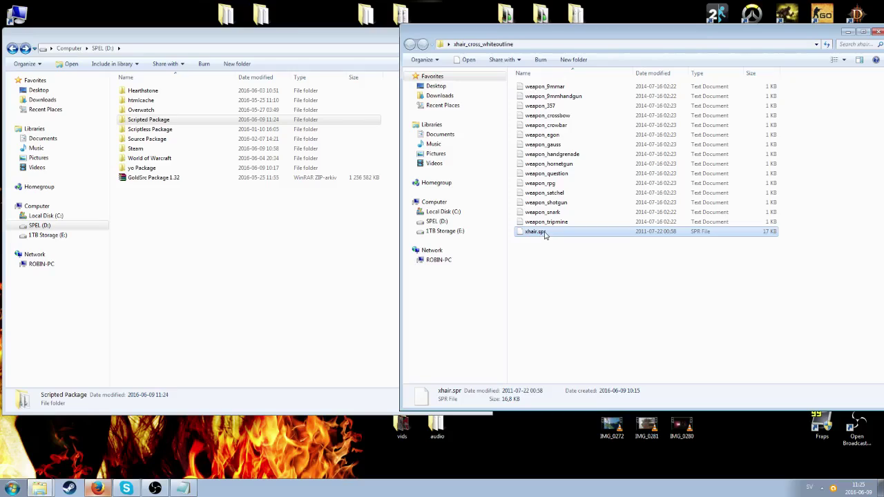
left_click(551, 225, "ctrl")
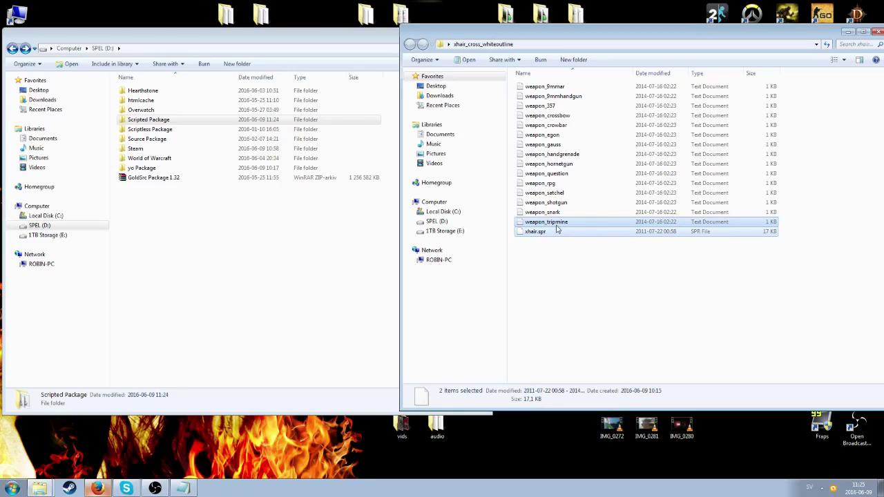
left_click(571, 158, "ctrl")
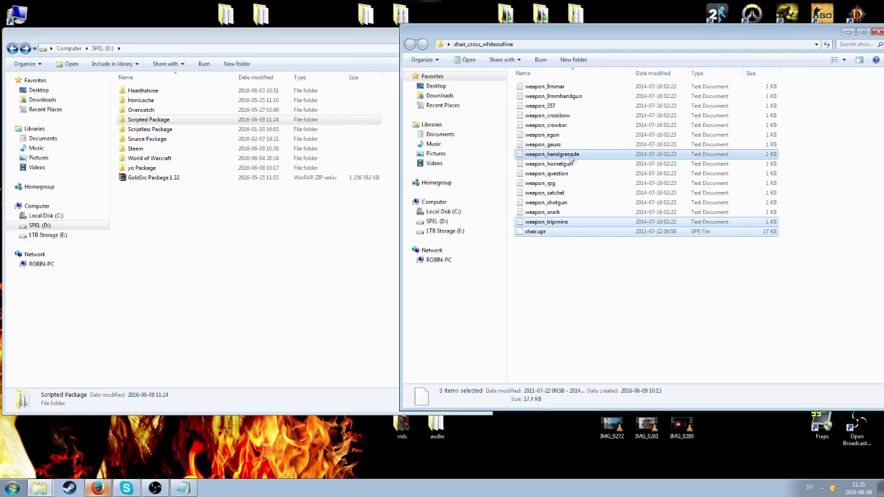
right_click(544, 226)
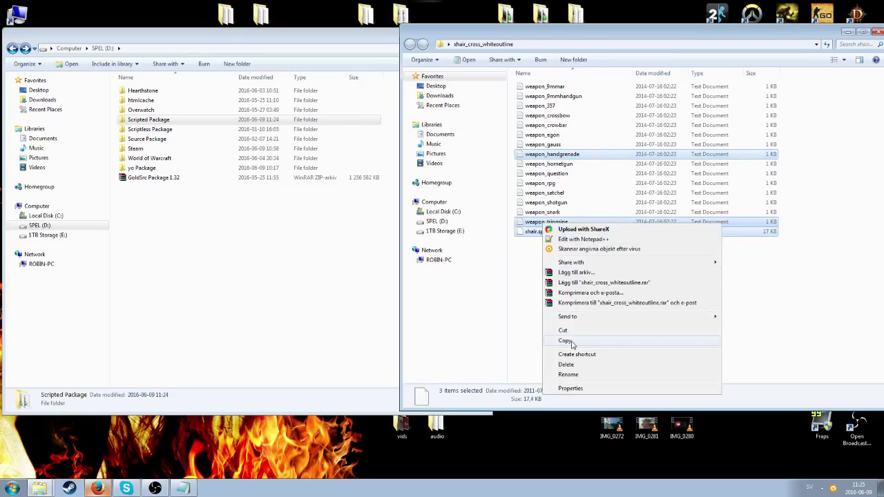
left_click(571, 342)
Paste the copied crosshair files into Scripted Package\Half-Life\valve\sprites, replacing the existing weapon_tripmine and weapon_handgrenade files.
left_click(263, 233)
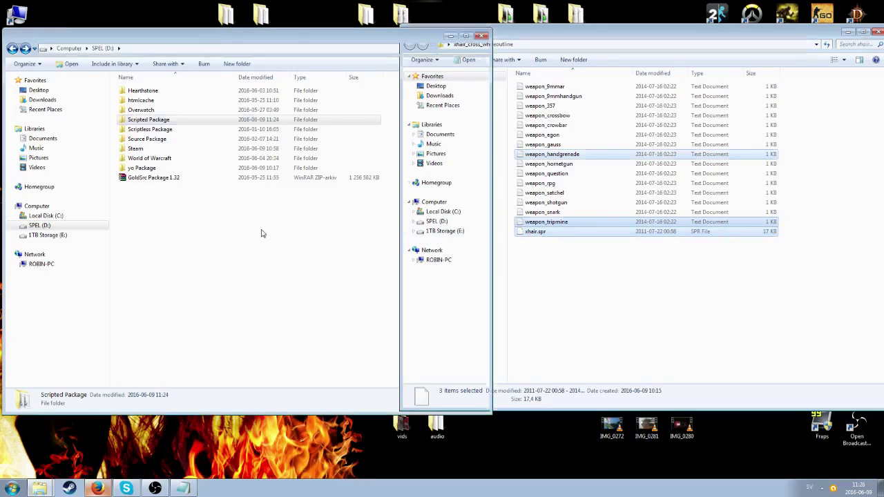
double_click(156, 121)
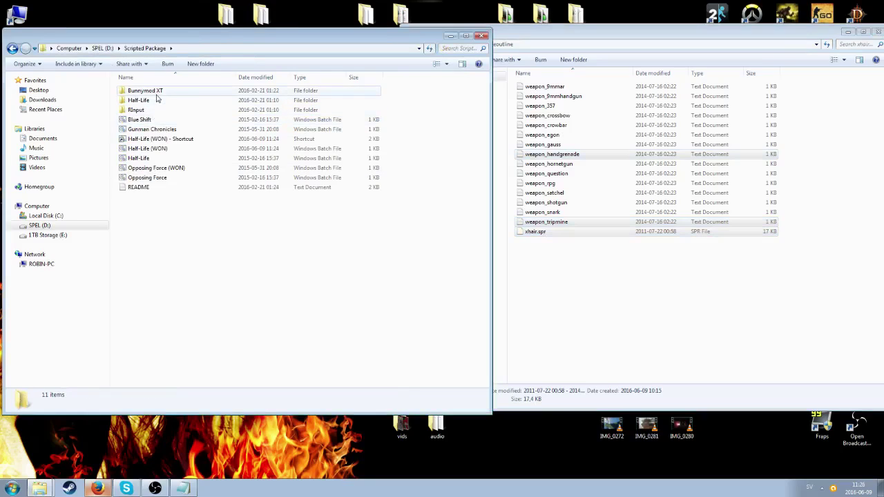
double_click(140, 102)
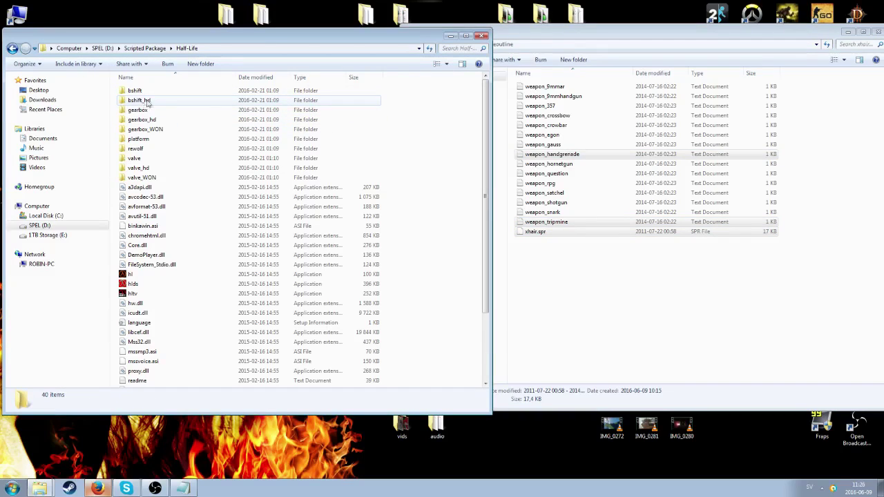
double_click(142, 161)
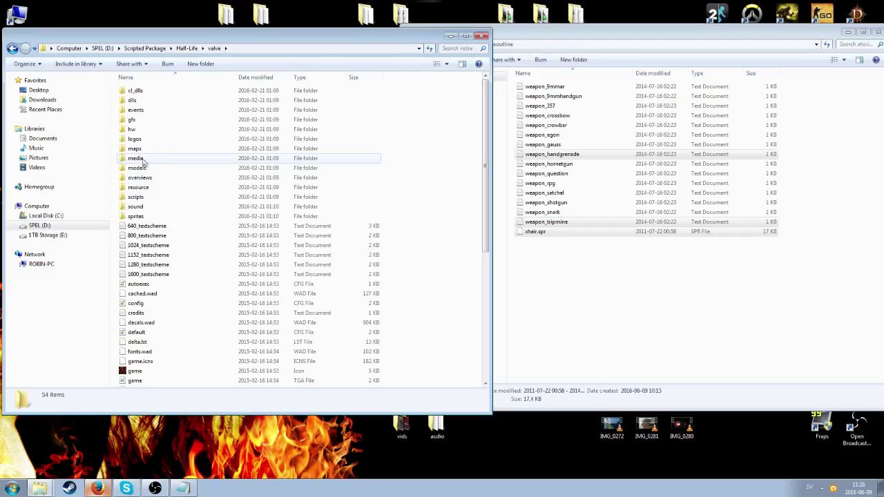
double_click(149, 218)
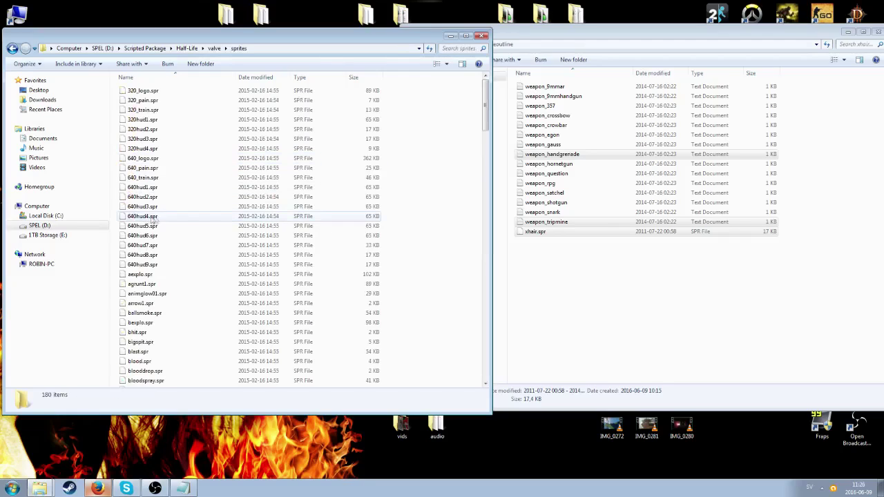
right_click(464, 271)
left_click(494, 334)
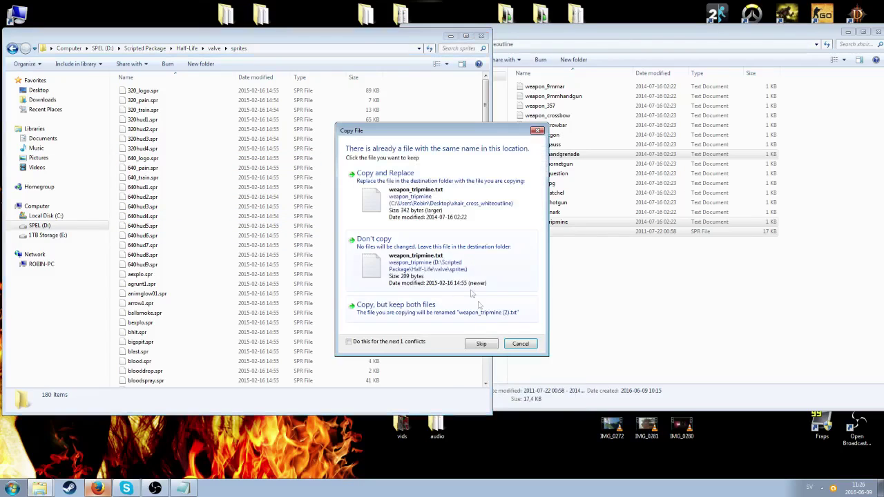
left_click(442, 191)
left_click(442, 203)
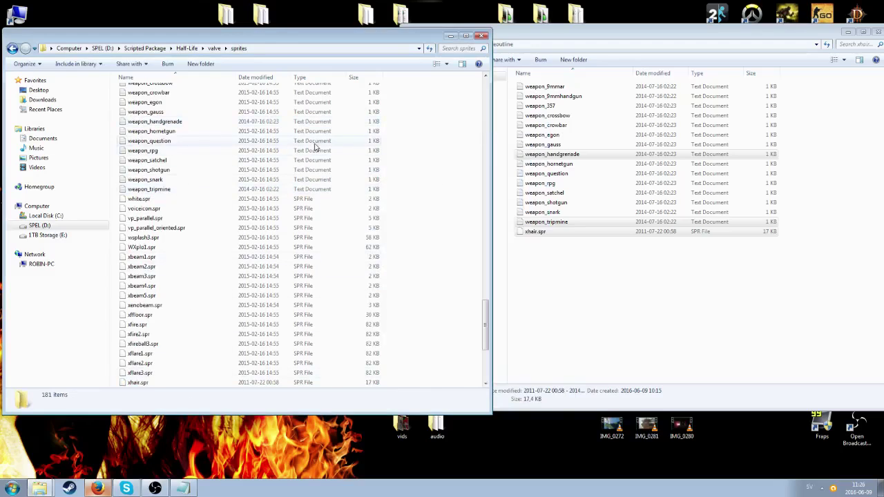
Close the xhair_cross_whiteoutline window, back out of the sprites folder and minimize its window.
left_click_drag(785, 36, 757, 40)
left_click(849, 36)
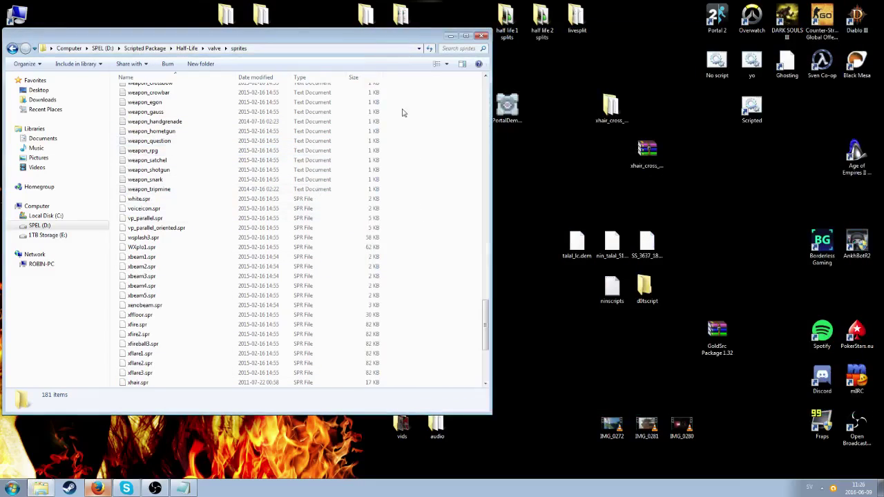
key("BackSpace")
key("BackSpace")
key("BackSpace")
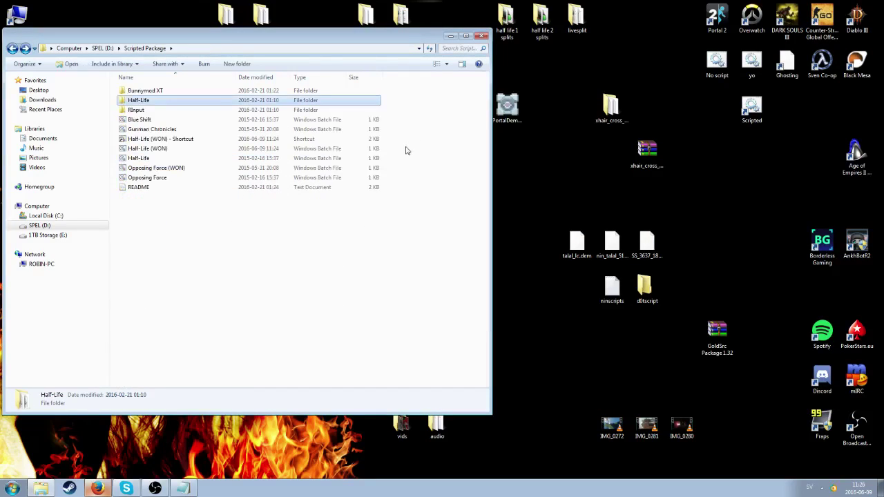
key("BackSpace")
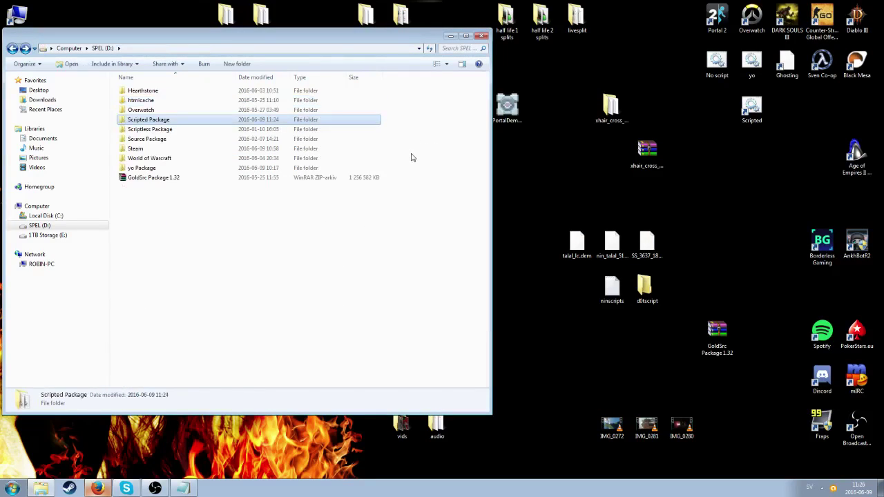
key("alt+Left")
left_click(661, 200)
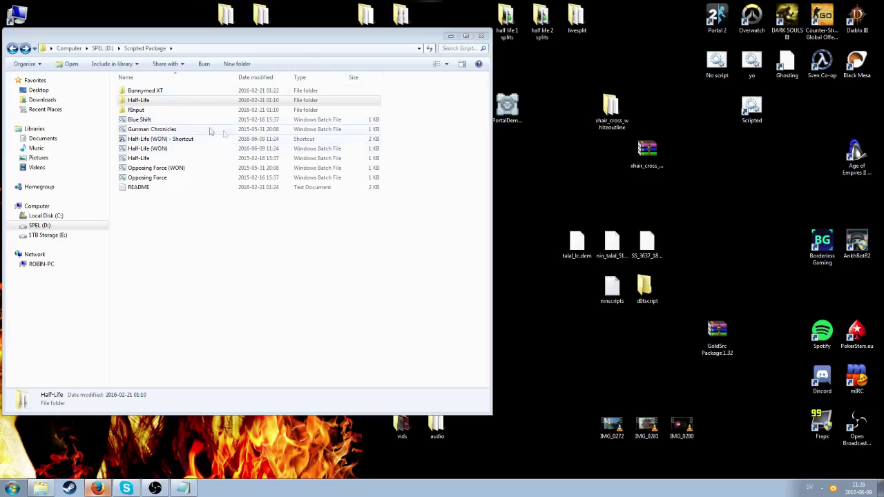
double_click(139, 101)
key("BackSpace")
left_click(450, 36)
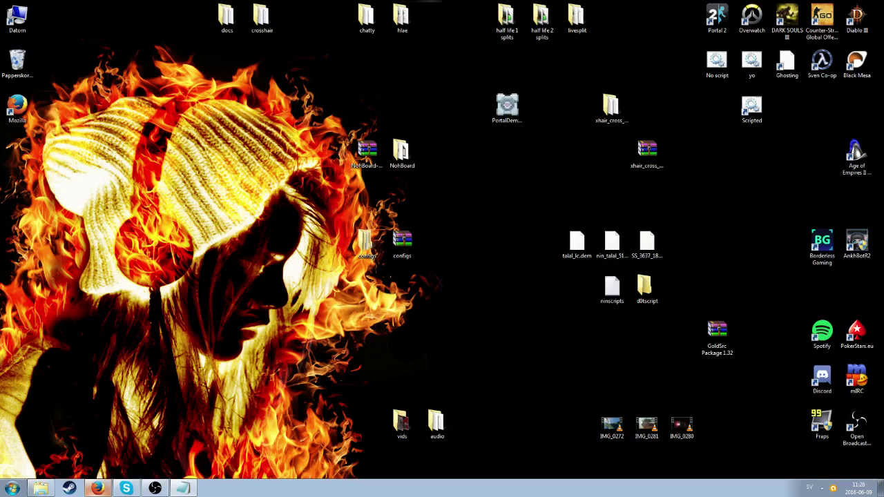
Open the copied MediaFire link for configs.rar in Firefox, request its download, then close the tab and minimize the browser.
left_click(97, 489)
left_click(251, 20)
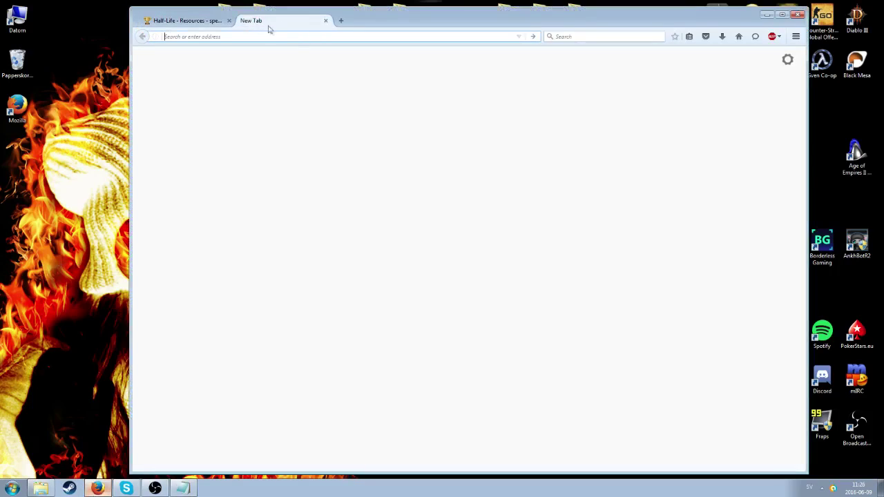
key("ctrl+v")
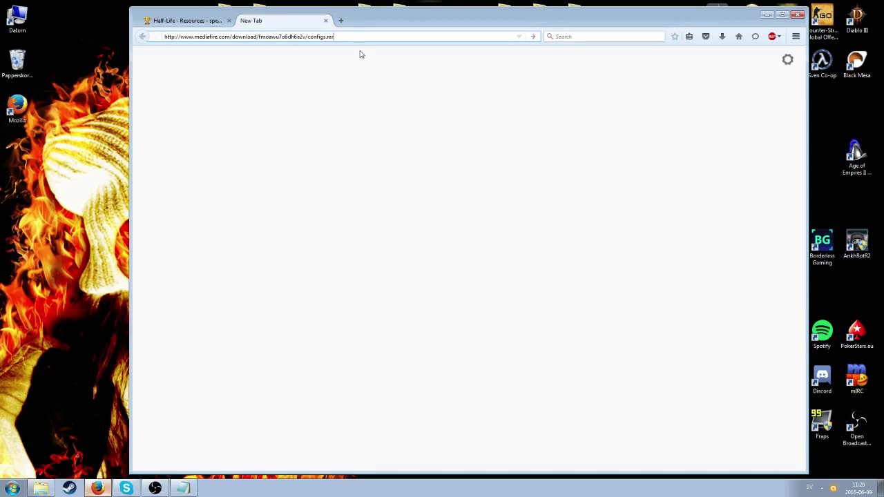
key("Return")
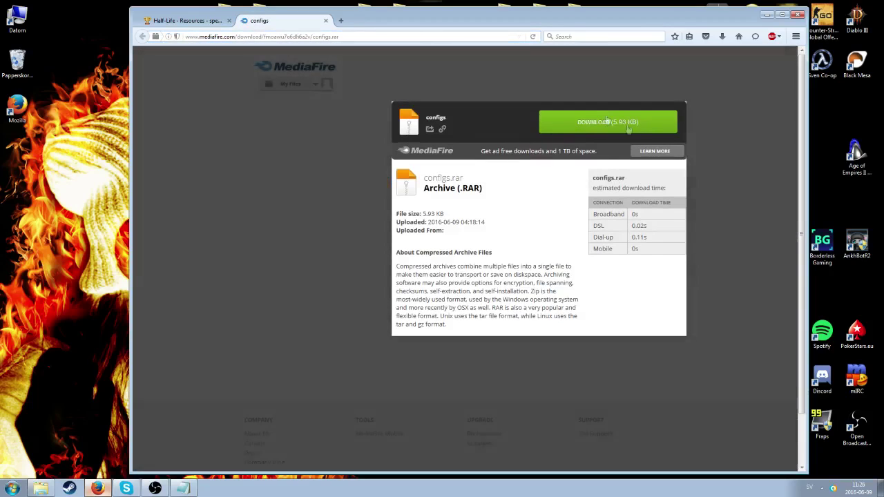
left_click(606, 121)
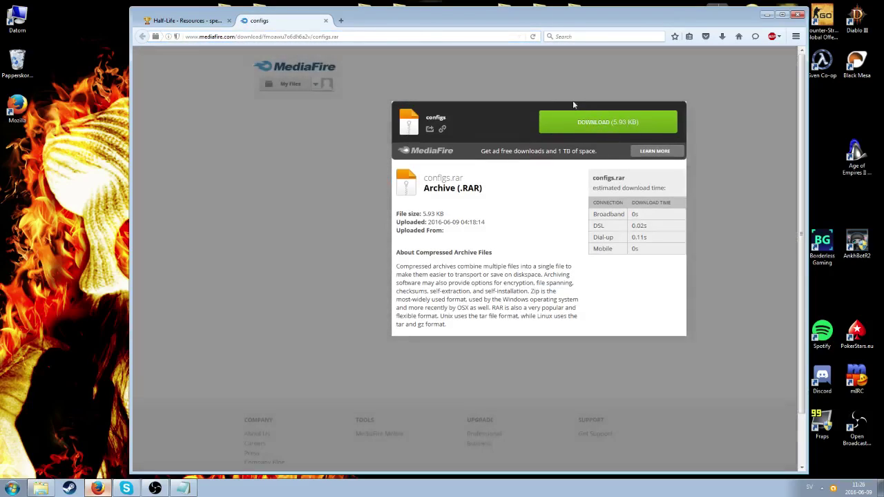
key("ctrl+w")
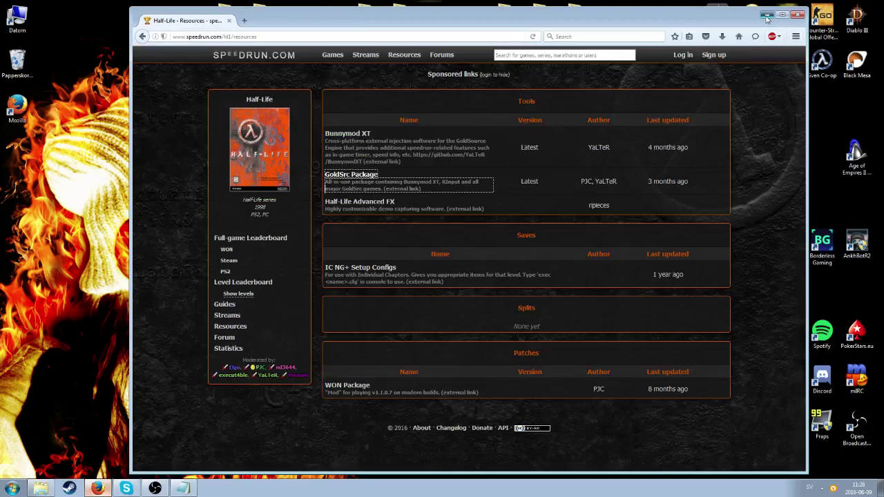
left_click(767, 14)
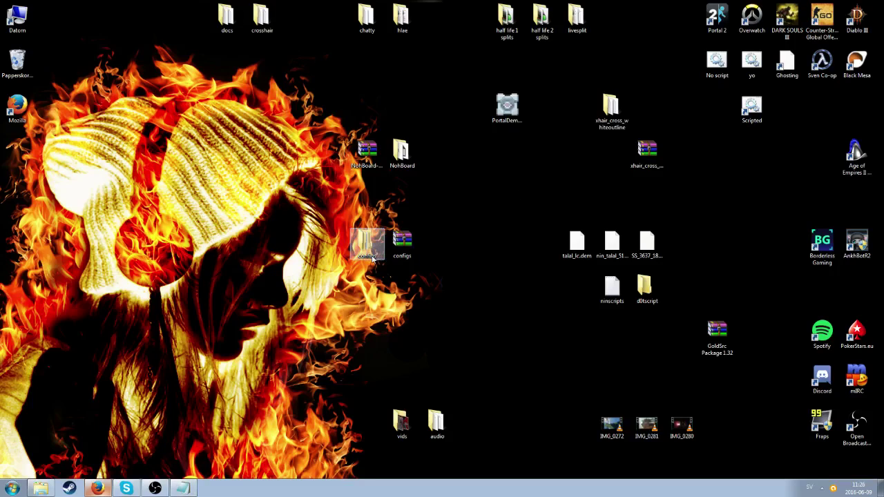
Open the configs folder from the desktop and arrange its window beside the SPEL (D:) window.
left_click_drag(367, 242, 452, 256)
double_click(438, 247)
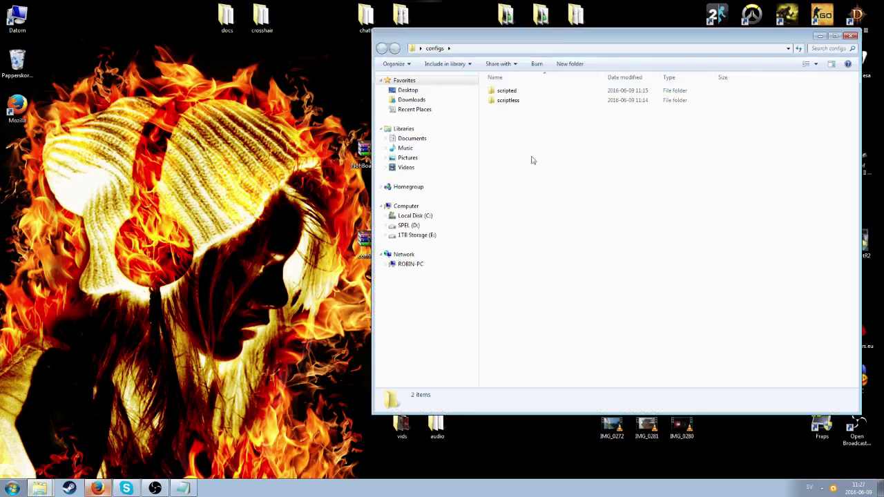
middle_click(42, 488)
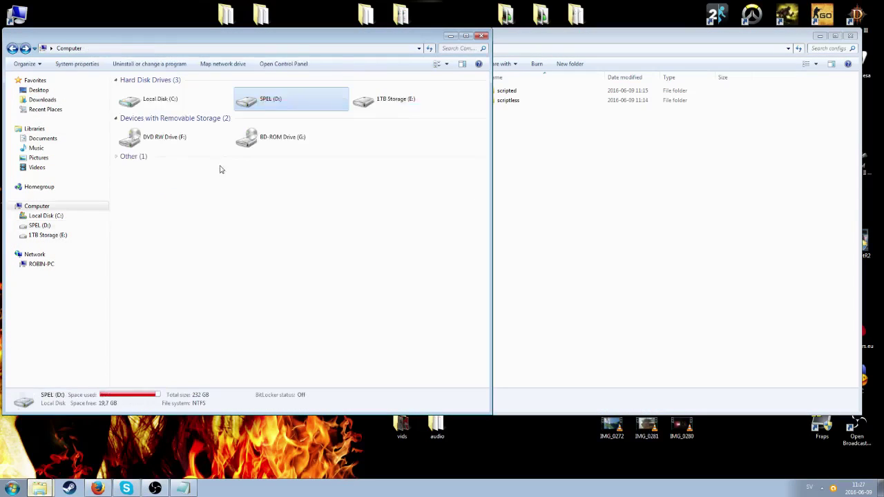
double_click(276, 98)
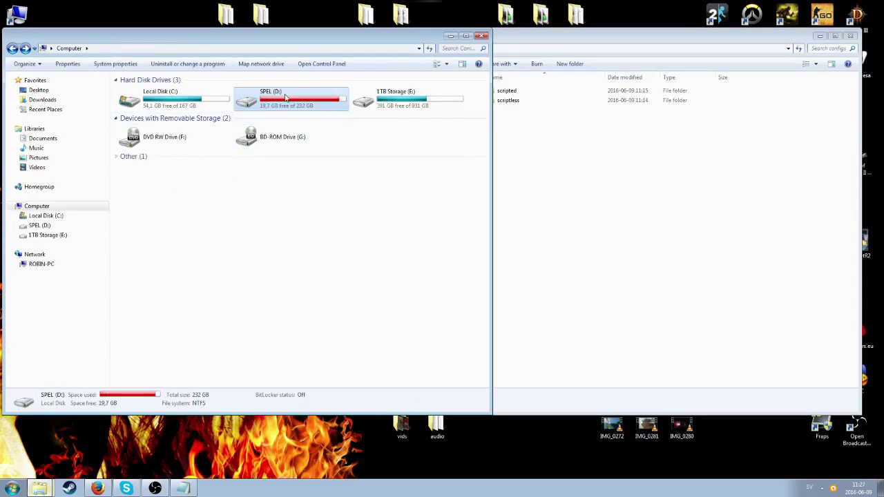
left_click(565, 40)
left_click_drag(565, 40, 546, 37)
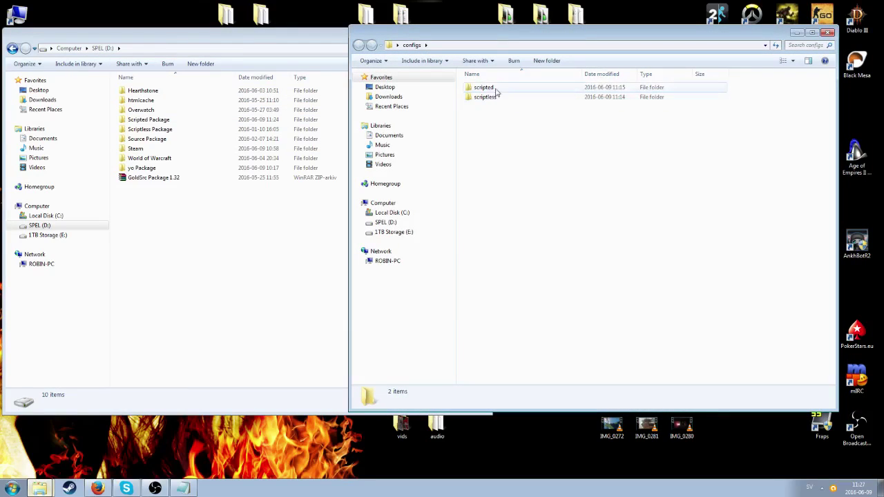
Open the scriptless folder inside configs and select its autoexec, config, userconfig and WON files.
left_click(493, 97)
left_click(493, 107)
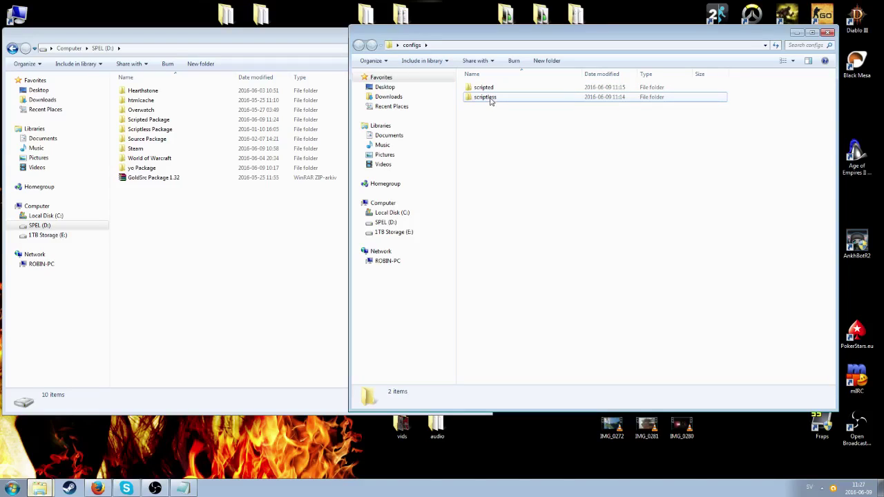
double_click(491, 97)
left_click_drag(492, 135, 495, 83)
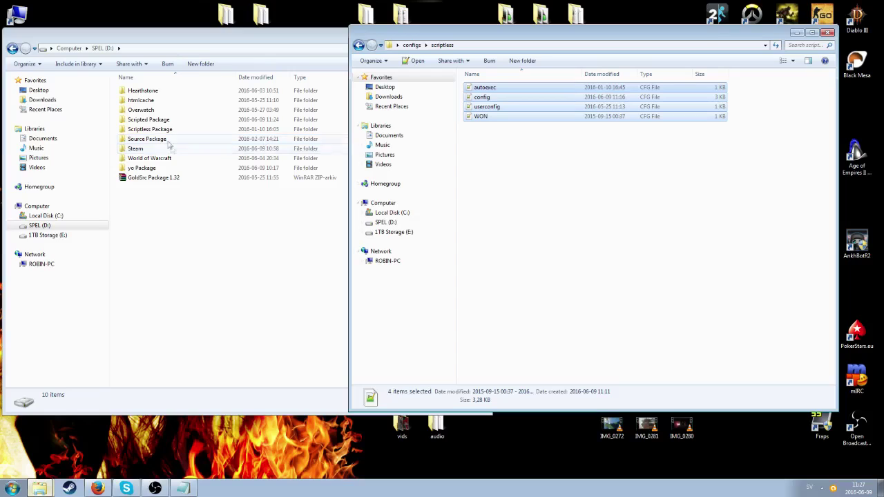
Open Scripted Package\Half-Life\valve_WON beside the scriptless window and reselect the four scriptless CFG files.
left_click(158, 121)
double_click(154, 123)
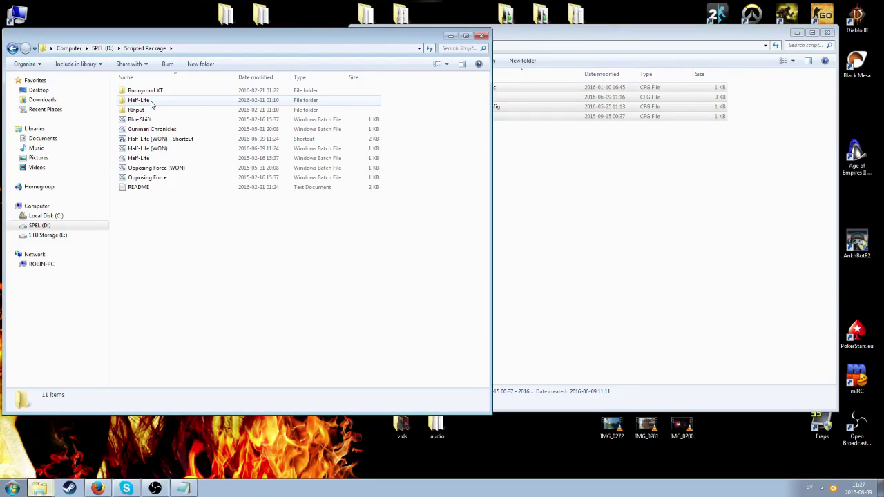
double_click(151, 101)
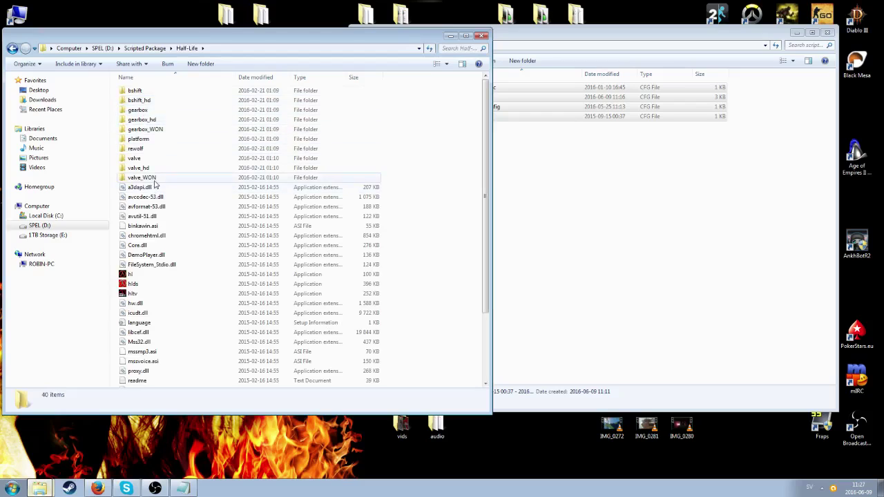
double_click(158, 179)
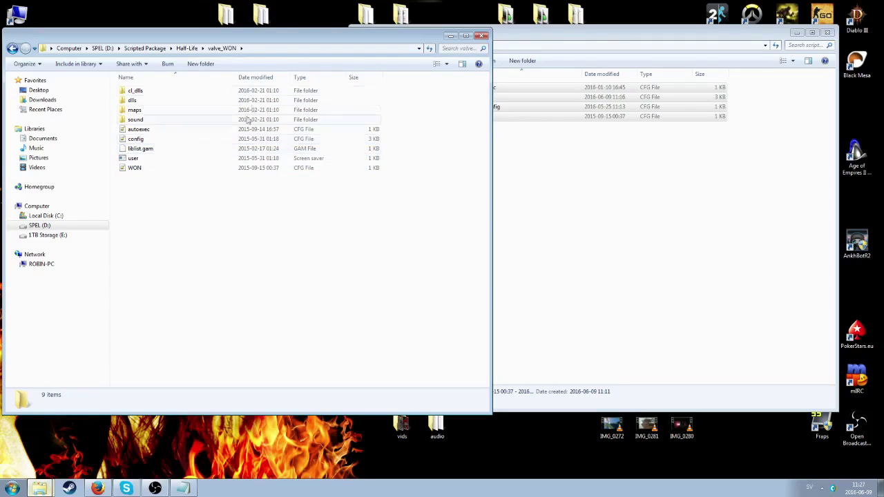
left_click_drag(529, 36, 562, 27)
left_click_drag(533, 138, 523, 82)
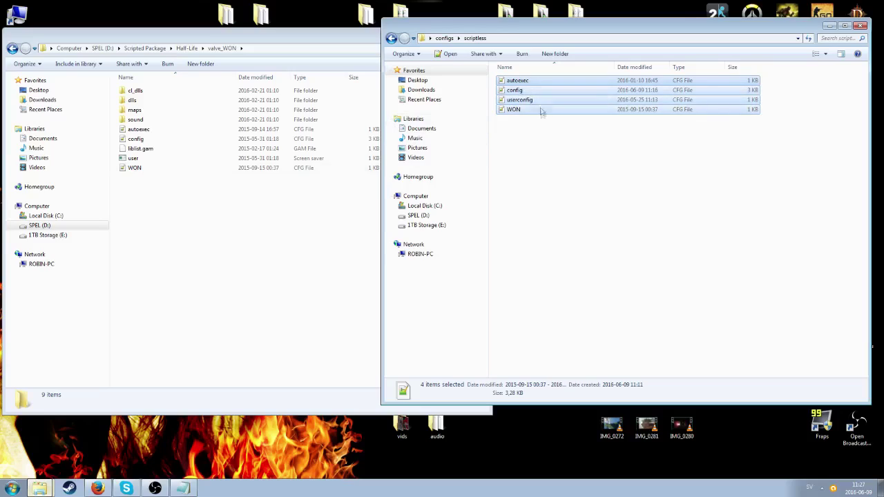
Open the scriptless config.cfg in Notepad++, enlarge the window and examine its key binds.
left_click(524, 90)
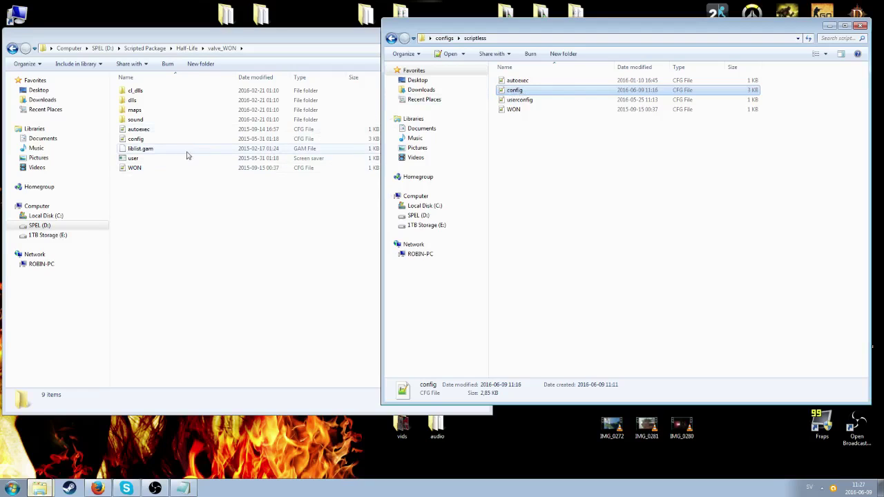
double_click(519, 92)
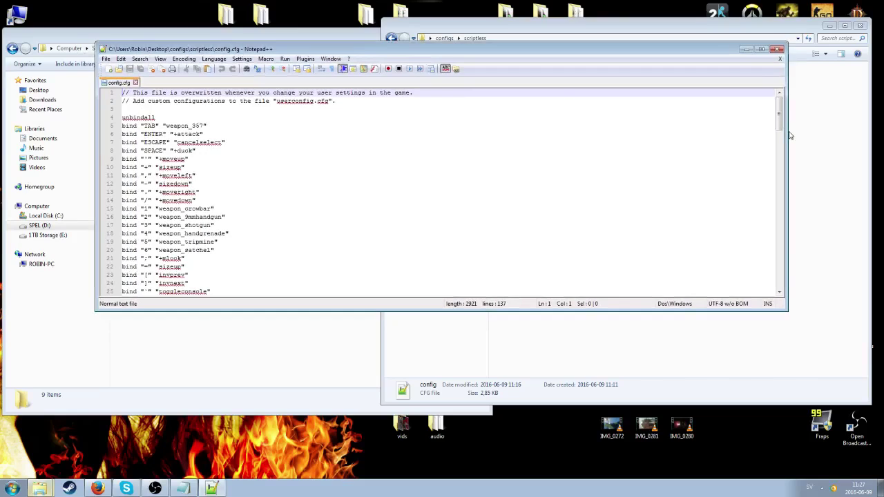
left_click(791, 136)
left_click(399, 219)
left_click(311, 217)
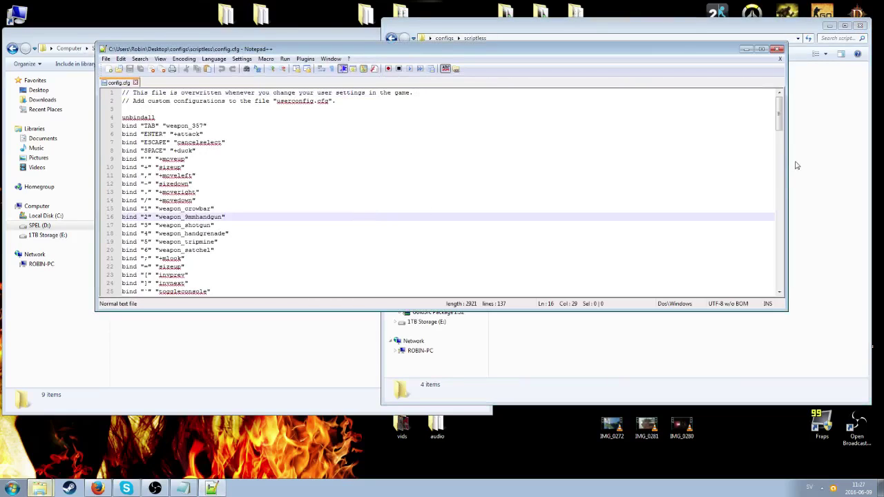
left_click_drag(787, 311, 805, 430)
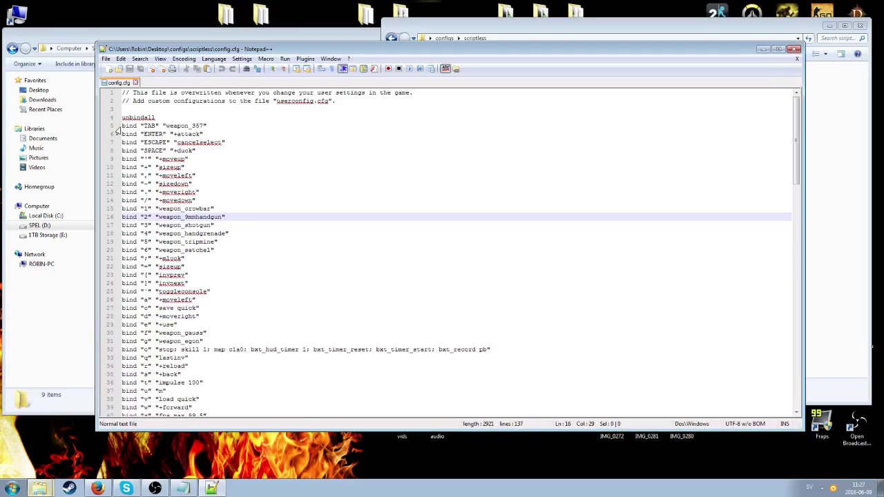
mouse_move(121, 125)
left_mouse_down()
mouse_move(218, 126)
mouse_move(119, 125)
left_mouse_up()
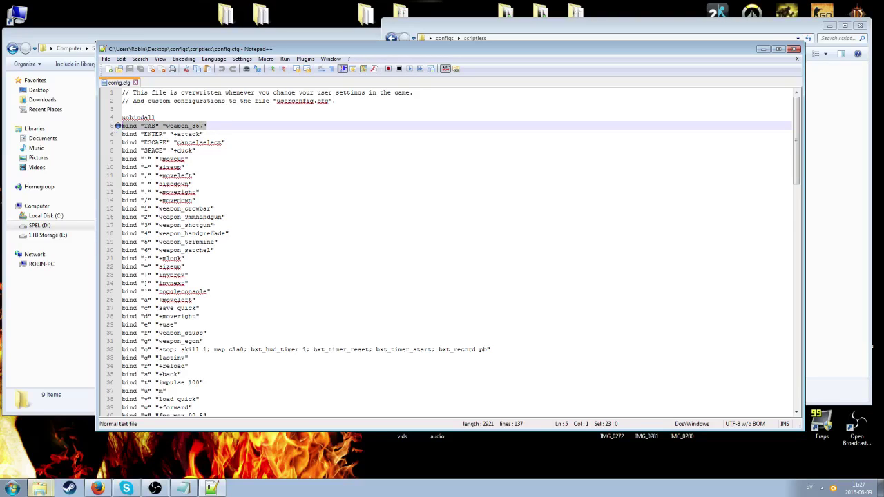
scroll(213, 226, "down", 12)
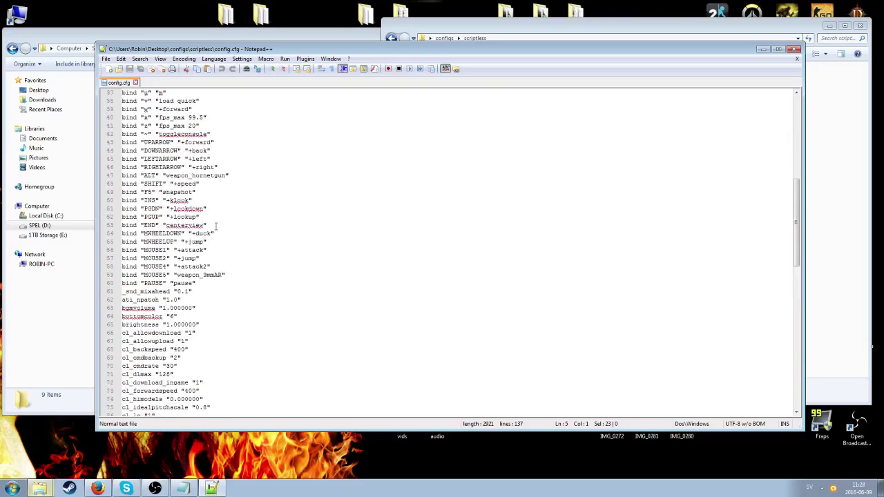
scroll(216, 226, "up", 12)
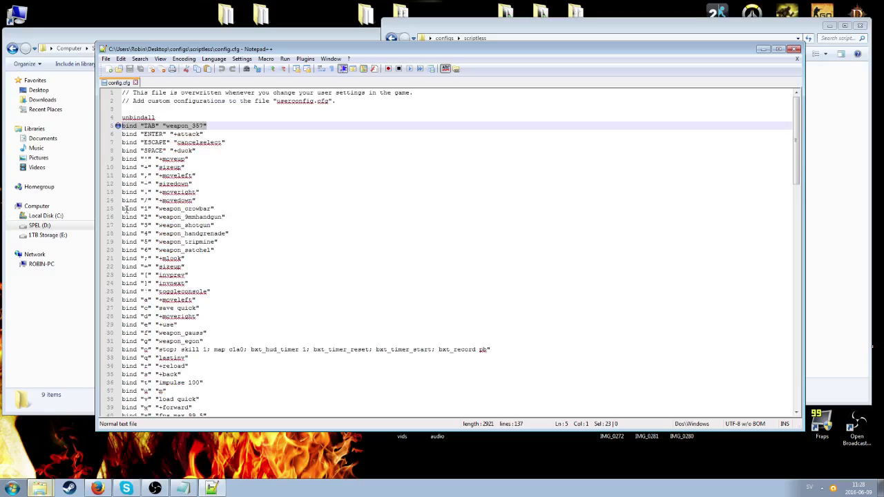
Examine the weapon, movement and mouse binds in the scriptless config.cfg, highlighting the binds for keys 1 to 6, and close the file.
left_click_drag(123, 209, 241, 250)
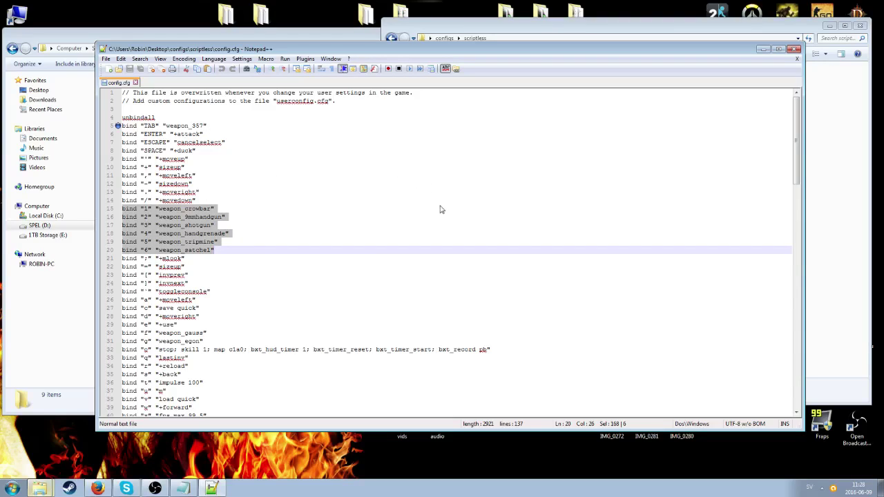
scroll(439, 208, "down", 3)
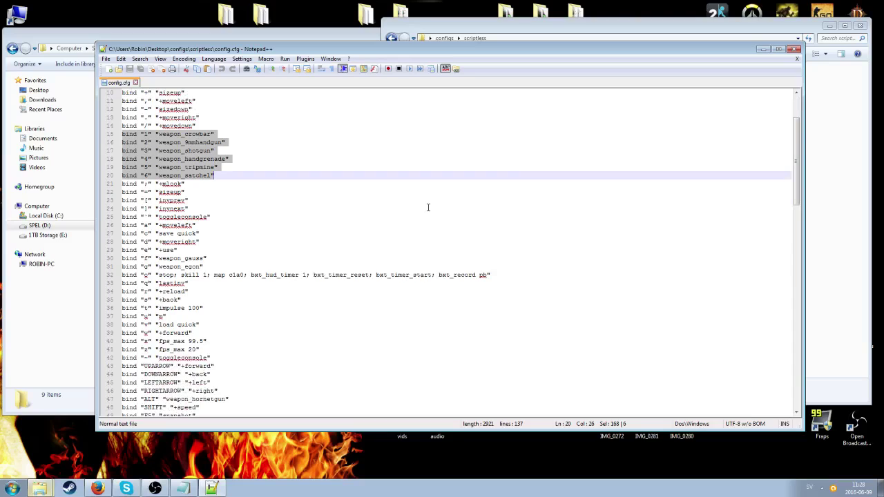
scroll(421, 209, "down", 6)
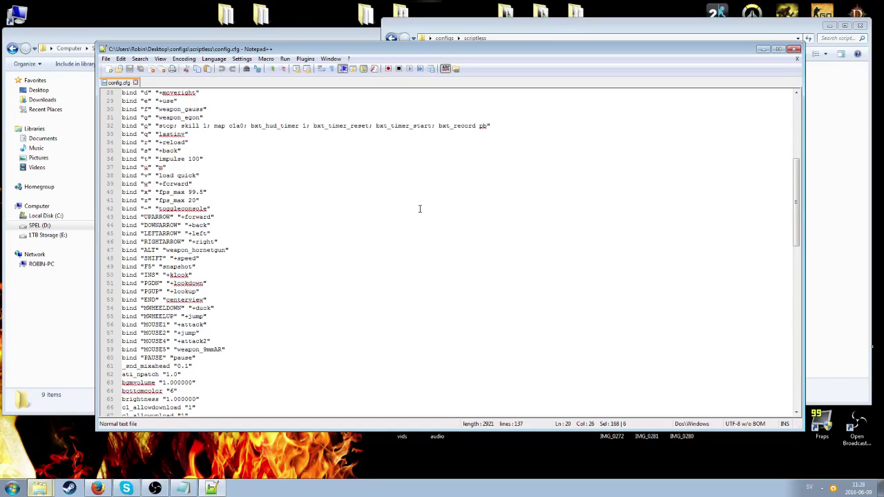
scroll(417, 210, "down", 1)
scroll(597, 173, "up", 10)
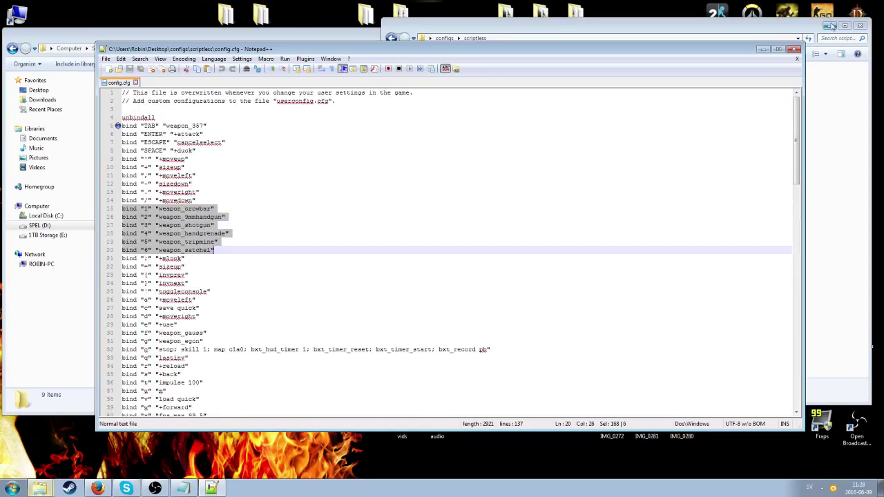
left_click(795, 49)
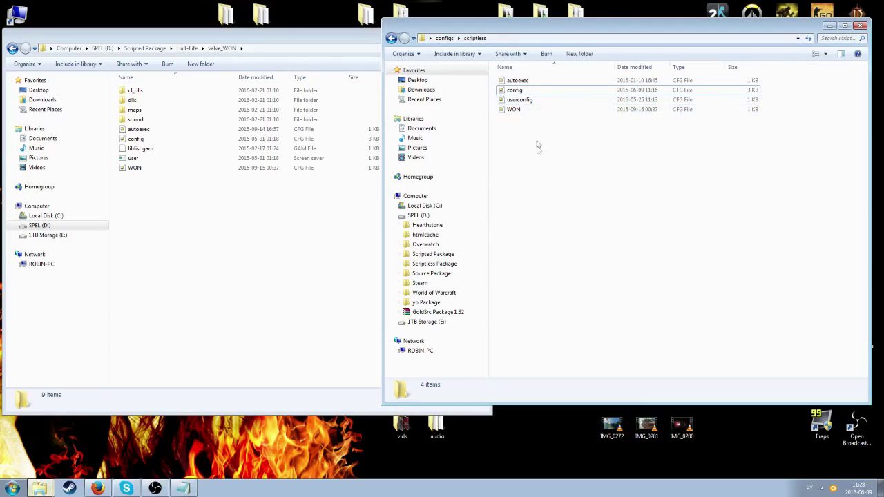
Return from the scriptless folder to configs and open the scripted folder with its CFG files.
key("BackSpace")
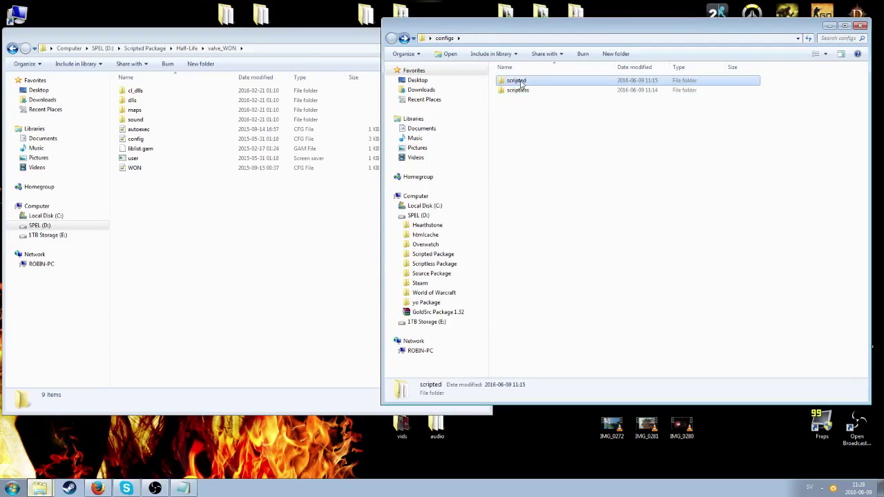
double_click(521, 80)
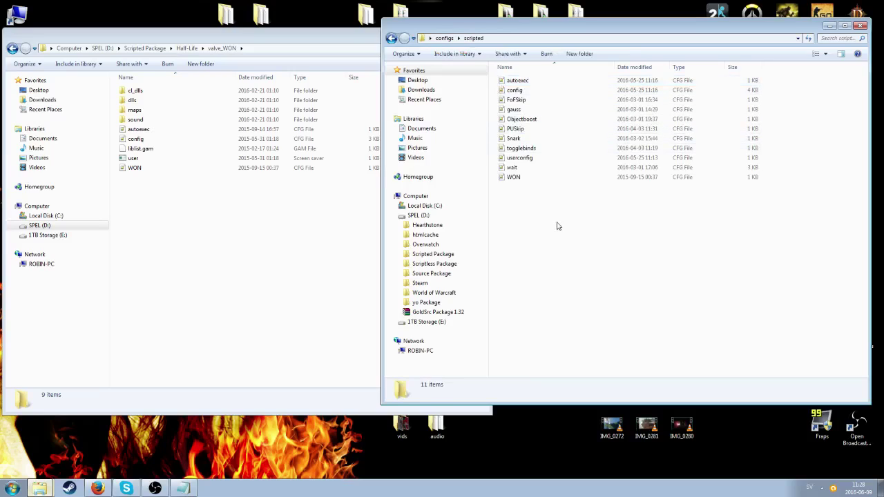
left_click_drag(519, 194, 519, 86)
key("BackSpace")
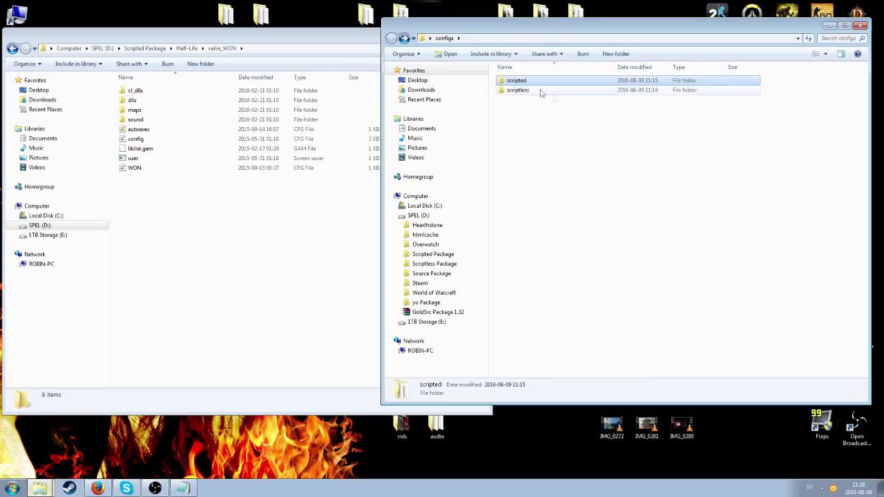
double_click(523, 87)
Copy all the scripted CFG files into Scripted Package\Half-Life\valve_WON, replacing the existing autoexec, config and WON files.
left_click_drag(519, 222, 187, 239)
left_click(436, 193)
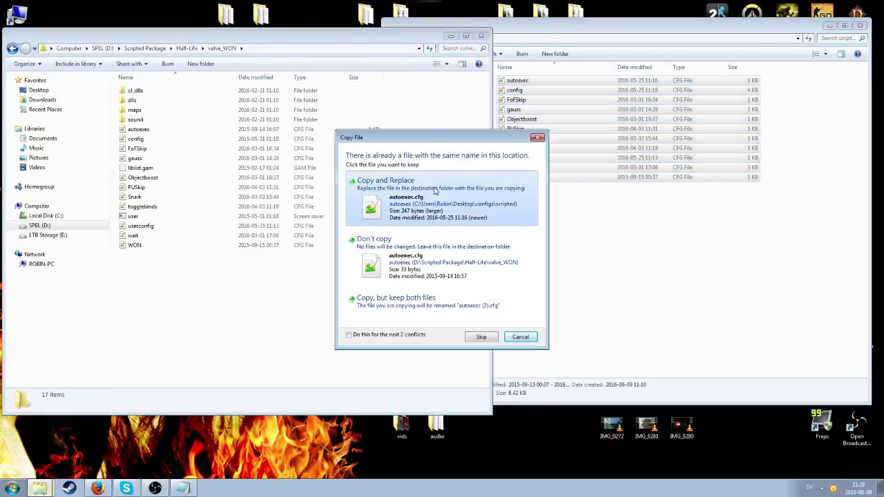
left_click(435, 195)
left_click(405, 274)
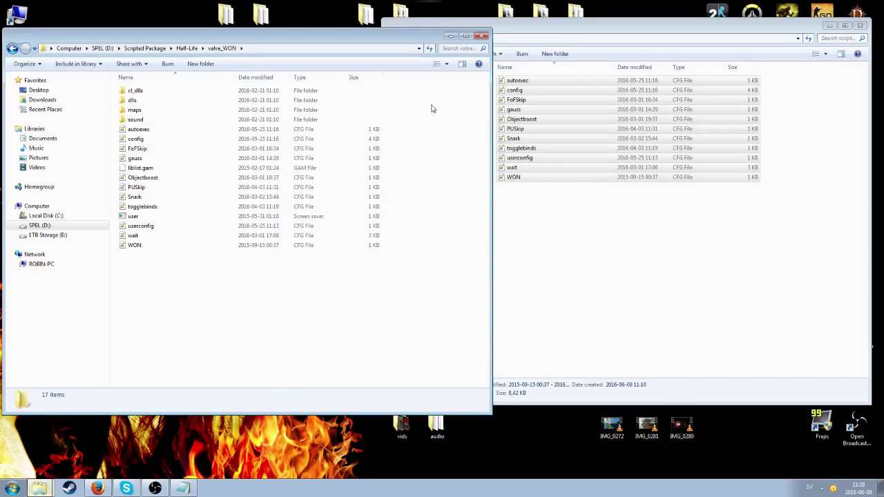
Close the configs window and browse up from valve_WON through Half-Life and Scripted Package to SPEL (D:).
left_click(861, 29)
left_click_drag(359, 34, 485, 33)
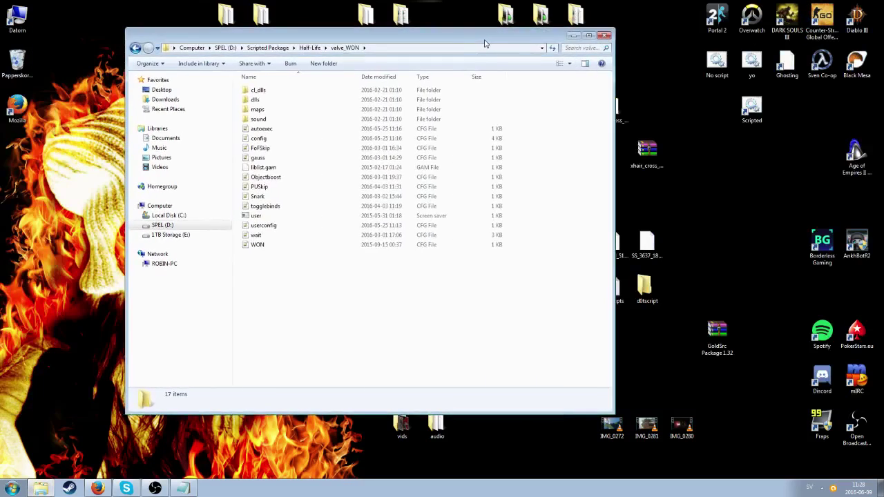
key("BackSpace")
key("BackSpace")
key("BackSpace")
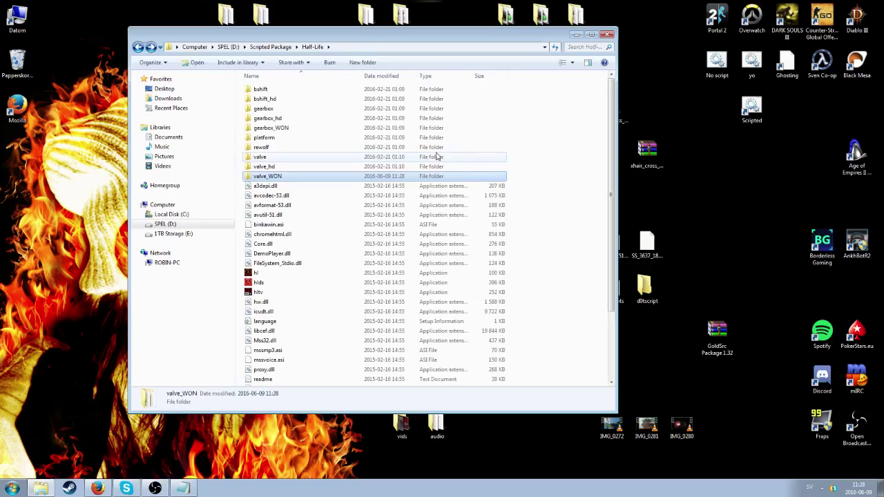
key("Return")
left_click(307, 140)
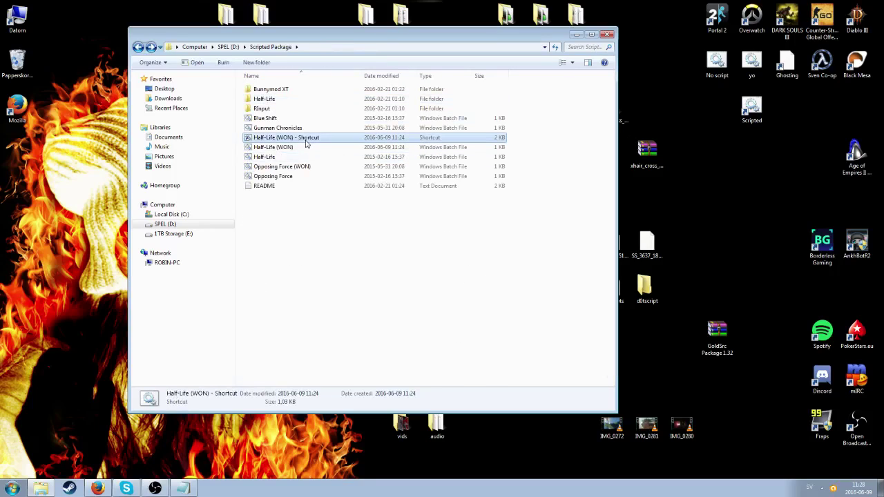
key("BackSpace")
key("BackSpace")
key("alt+Right")
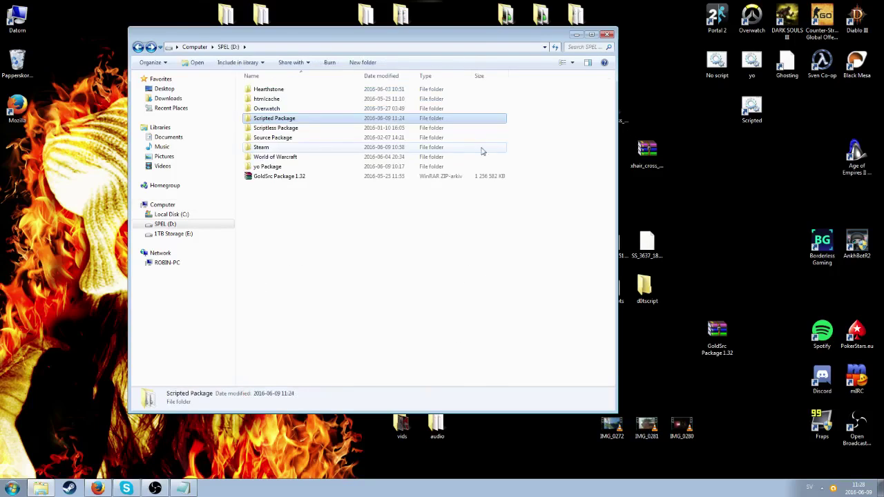
key("alt+Right")
Close the remaining Explorer window and launch the Scripted desktop shortcut, allowing the Half-Life (WON) batch file to run.
left_click(609, 33)
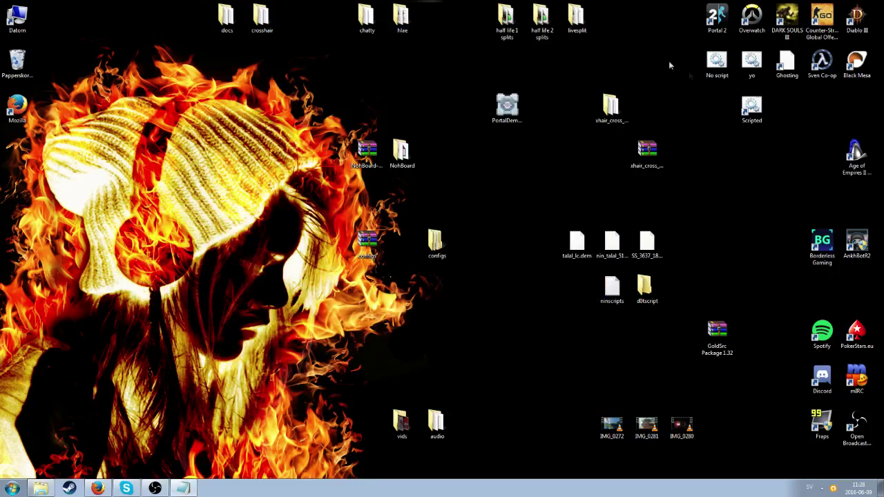
double_click(751, 109)
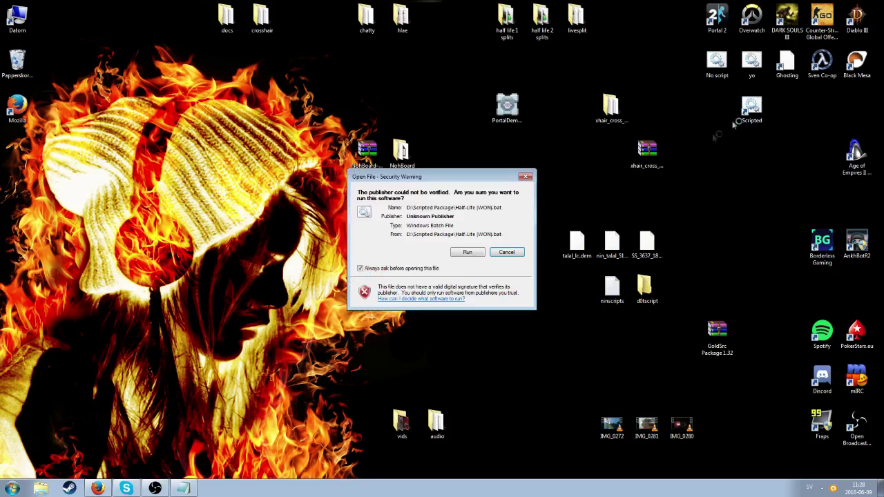
left_click(468, 253)
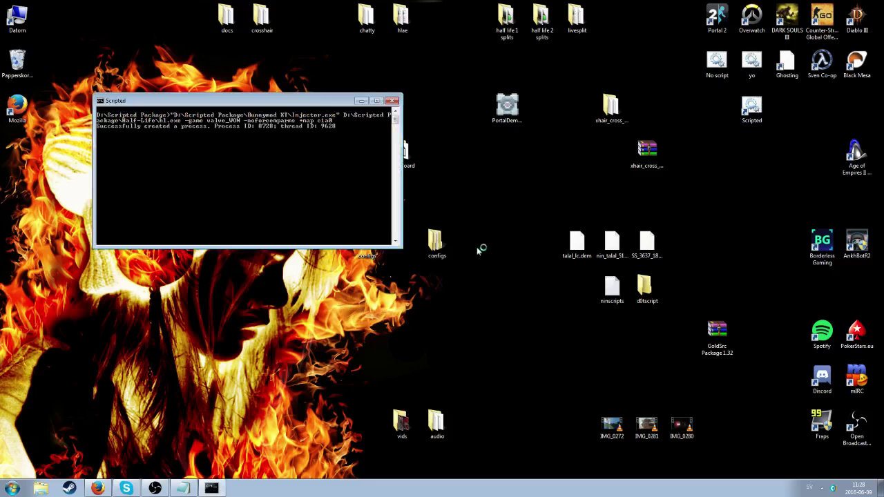